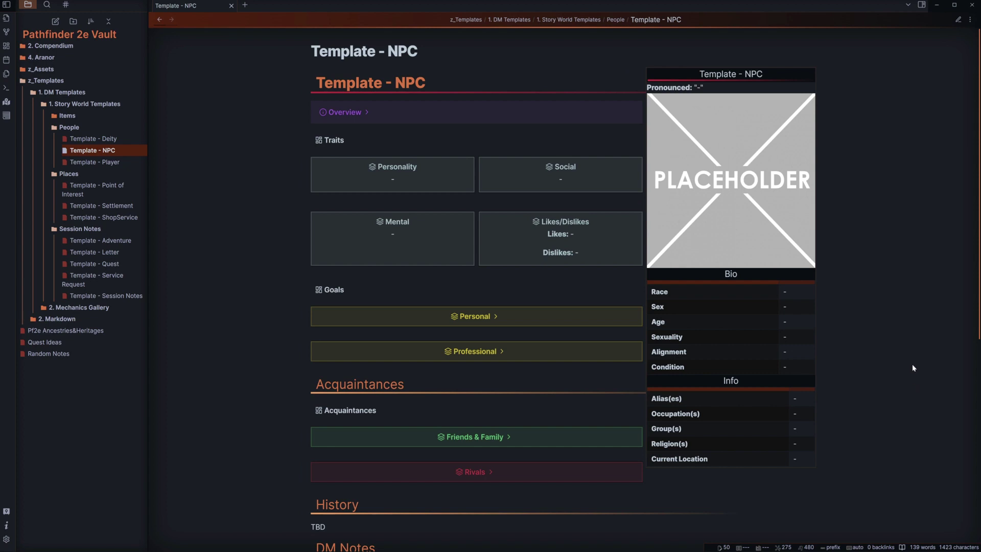
Open the Template - Settlement note from the file explorer
scroll(904, 339, down, 3)
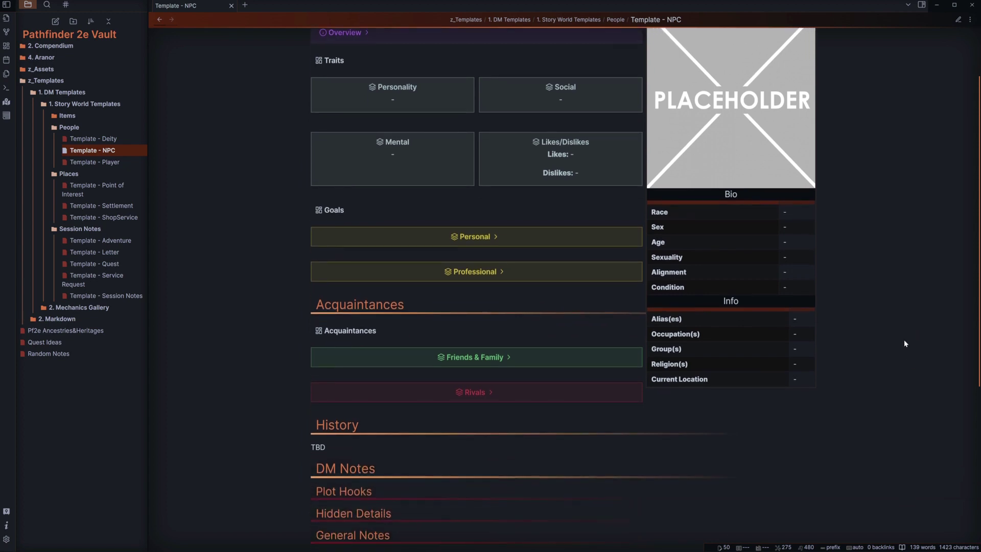
scroll(905, 343, down, 4)
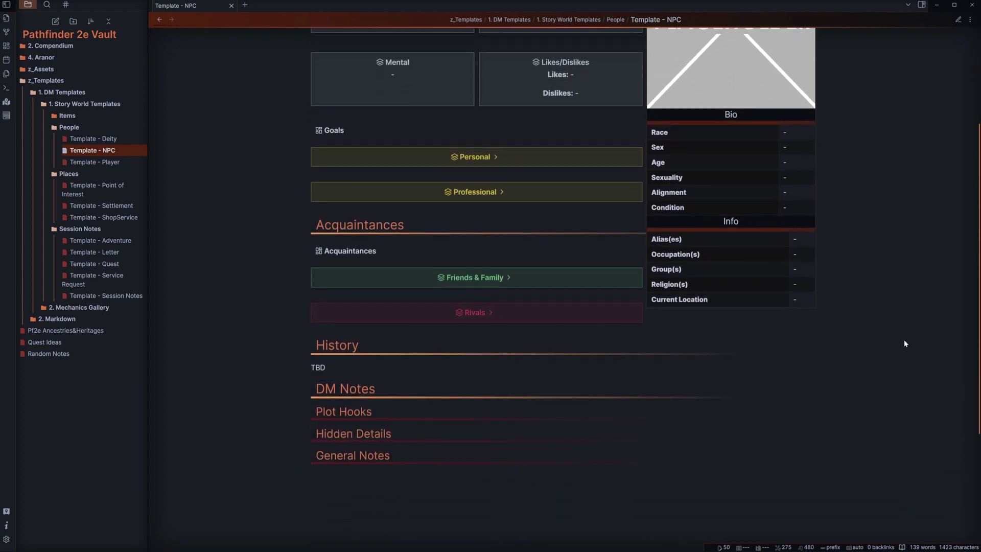
scroll(904, 344, down, 1)
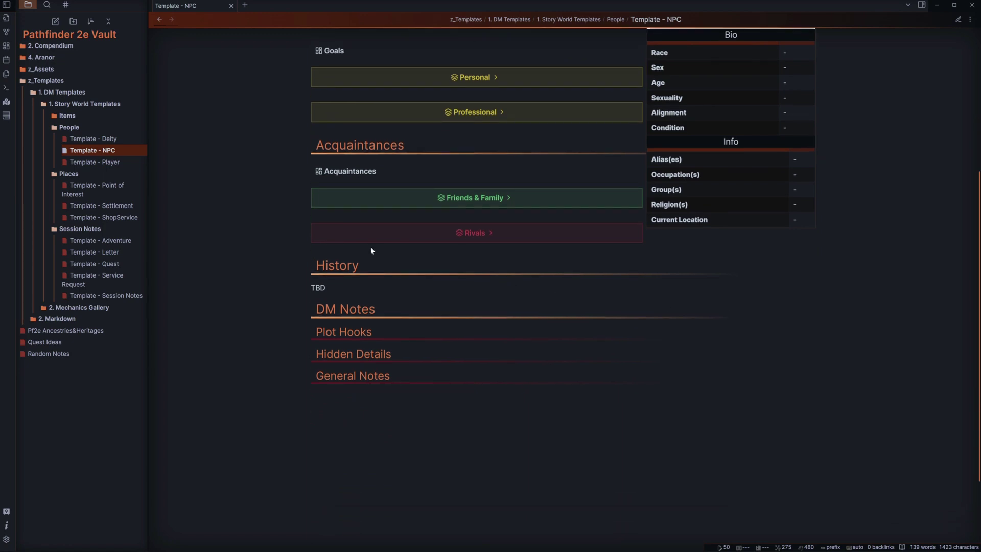
click(136, 205)
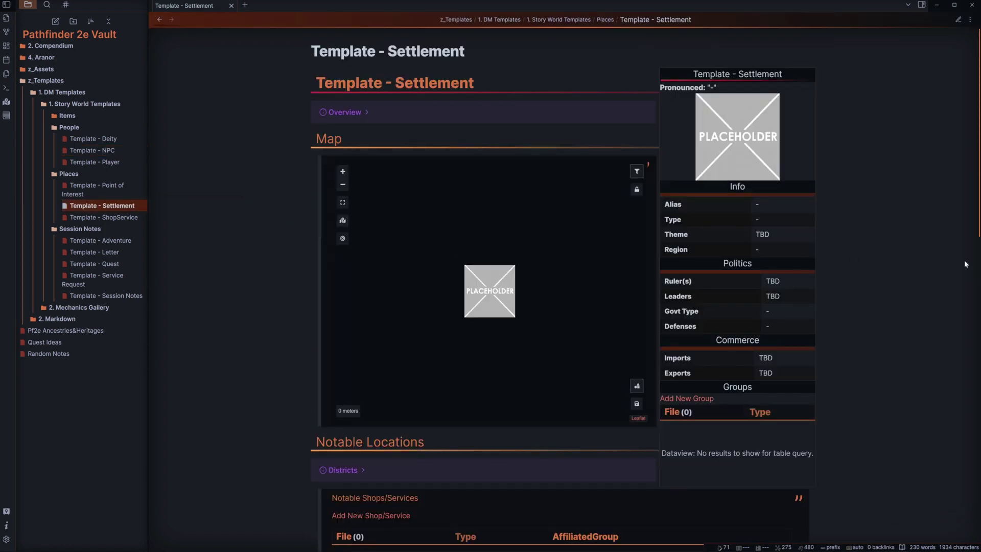
Expand the 4. Aranor, 4. Settlements and Odinys folders in the file tree
scroll(883, 267, down, 4)
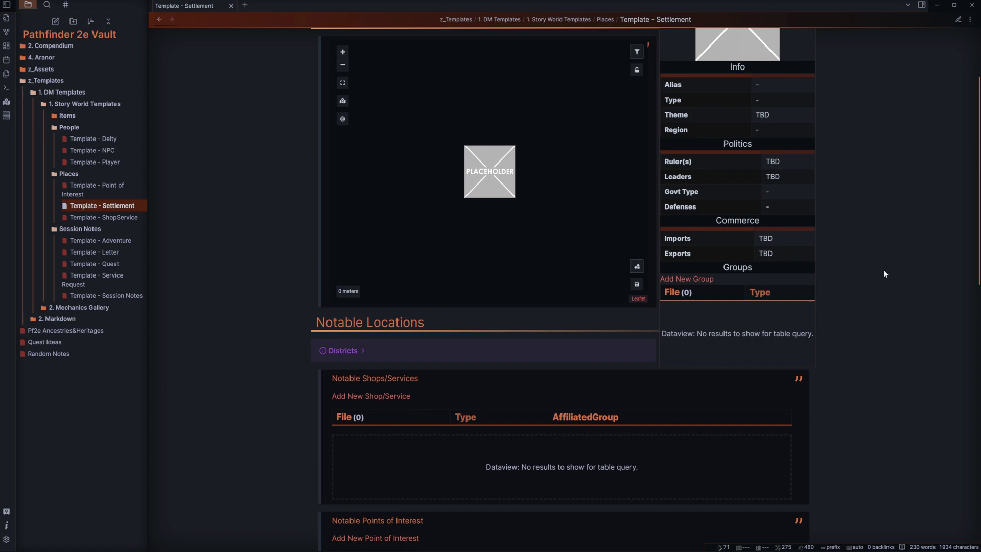
scroll(886, 274, down, 5)
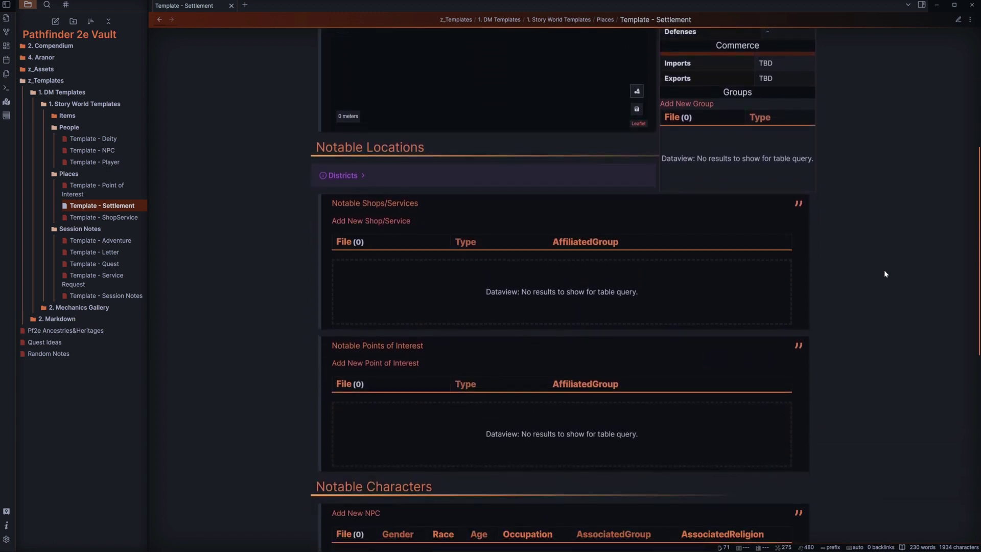
scroll(885, 274, down, 5)
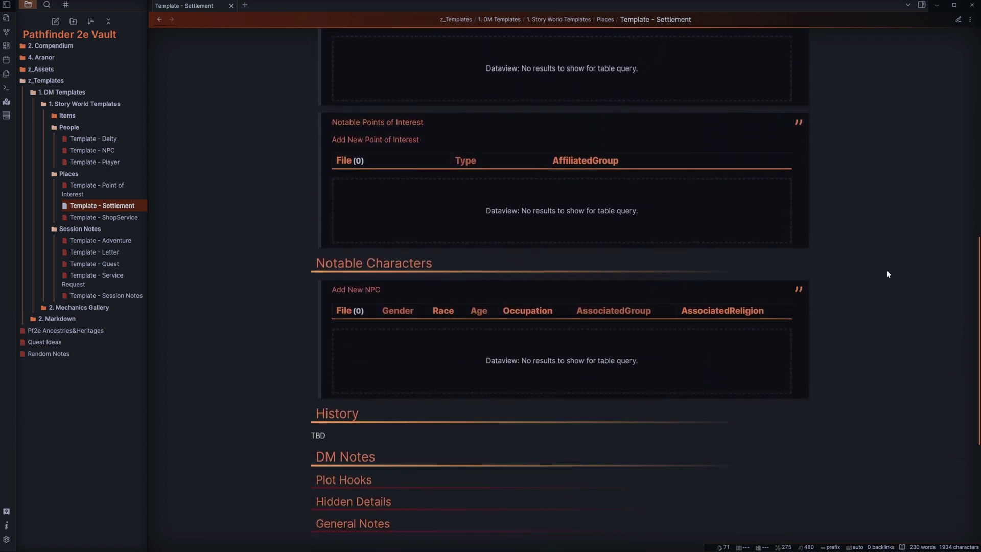
scroll(888, 274, down, 2)
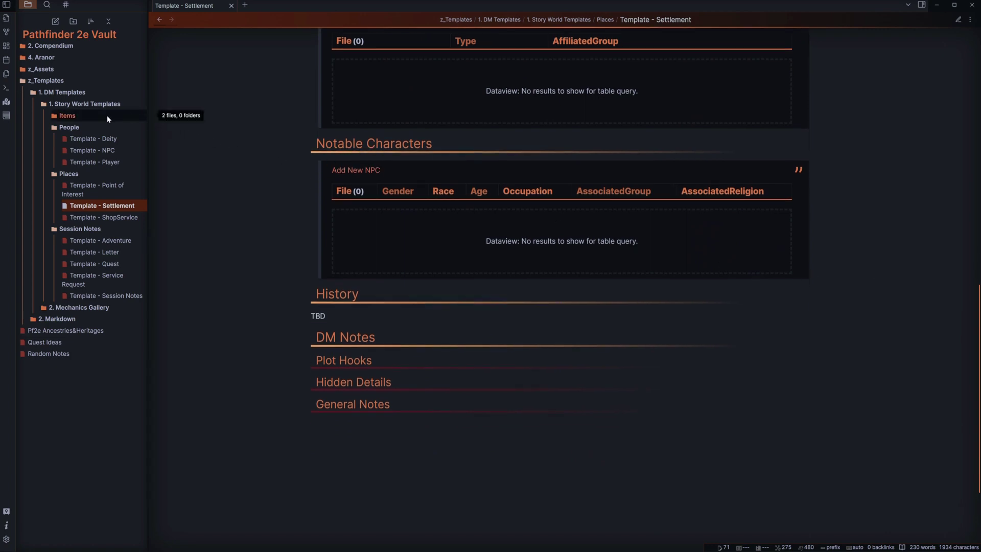
click(48, 58)
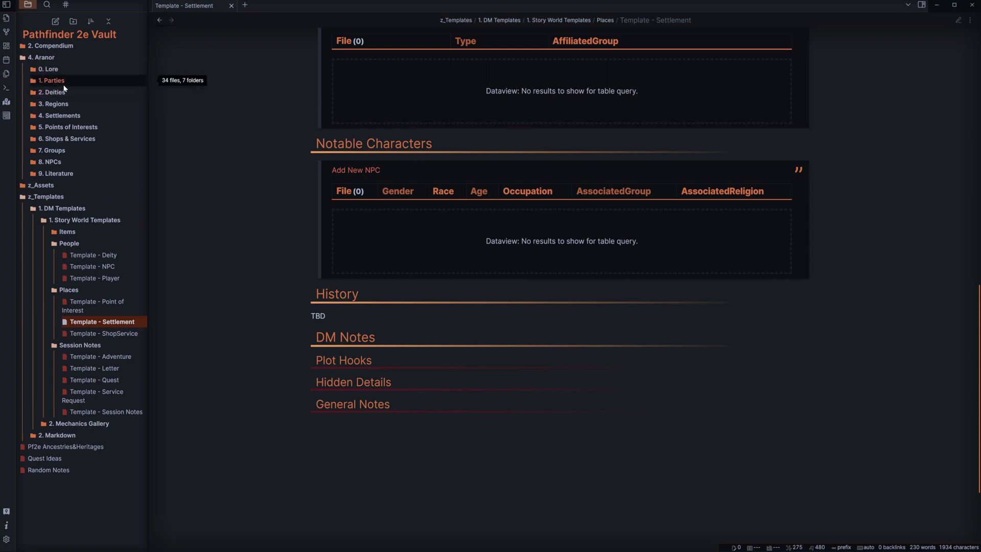
click(66, 116)
click(69, 126)
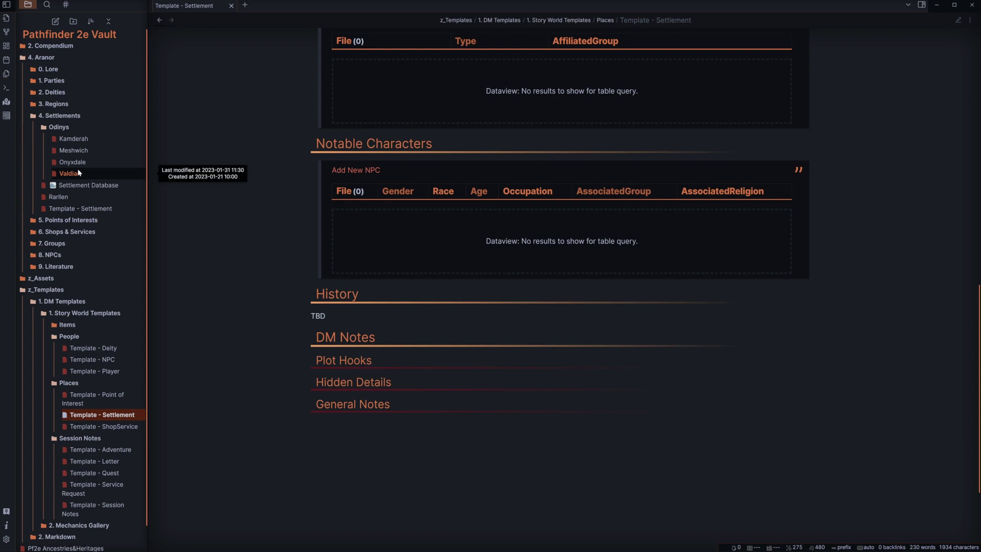
Open the Valdian note and read its map, shops, 23 notable characters, History and DM Notes
click(97, 174)
scroll(877, 238, down, 1)
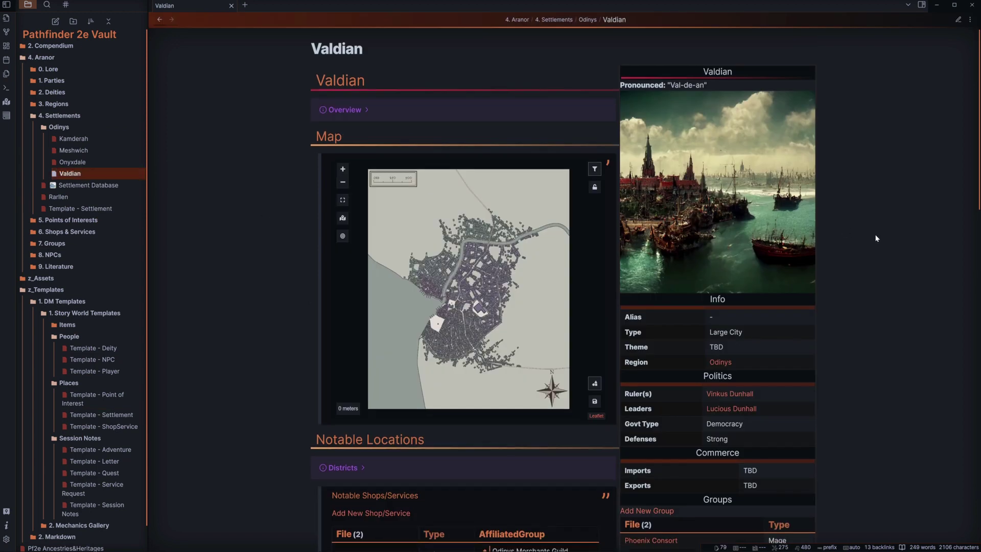
scroll(877, 239, down, 3)
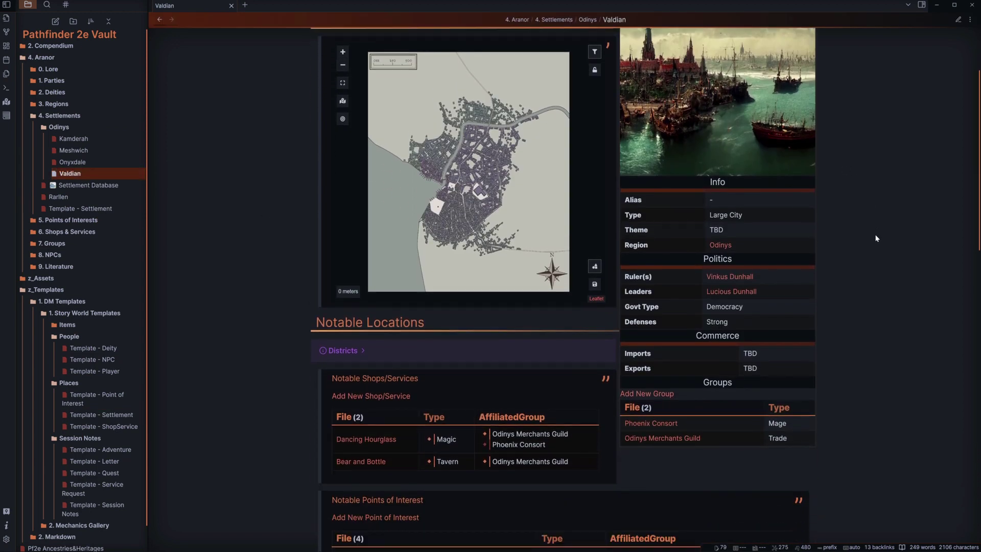
scroll(877, 238, down, 4)
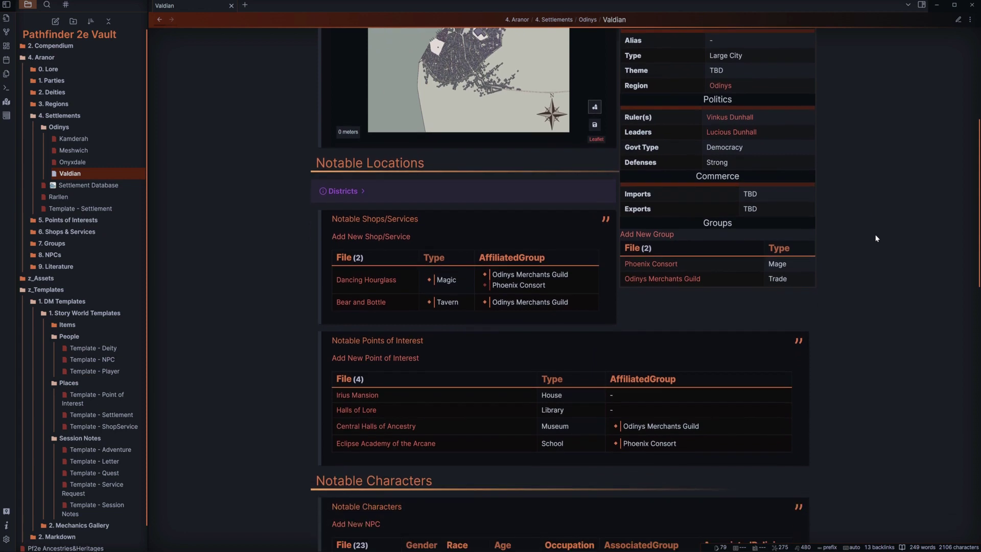
scroll(877, 238, down, 4)
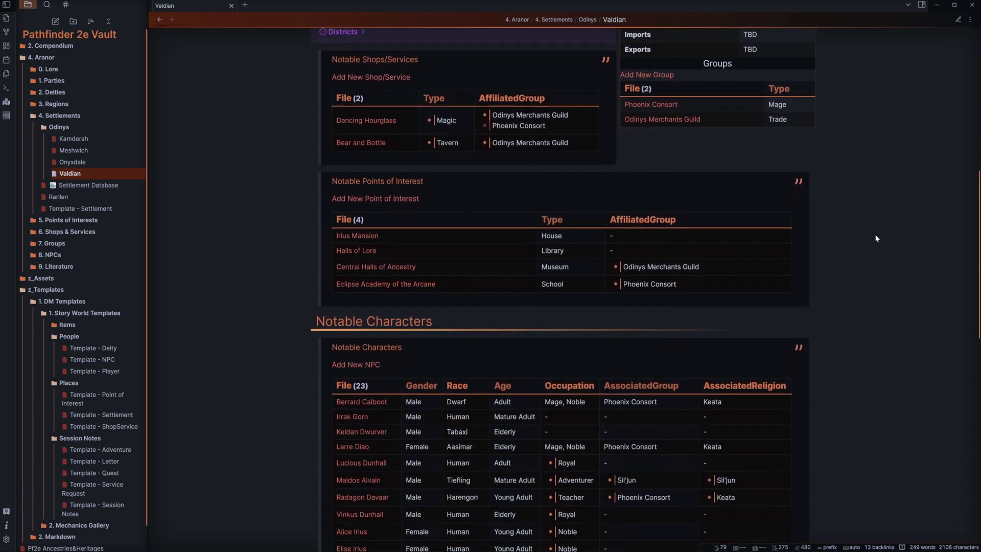
scroll(877, 238, down, 4)
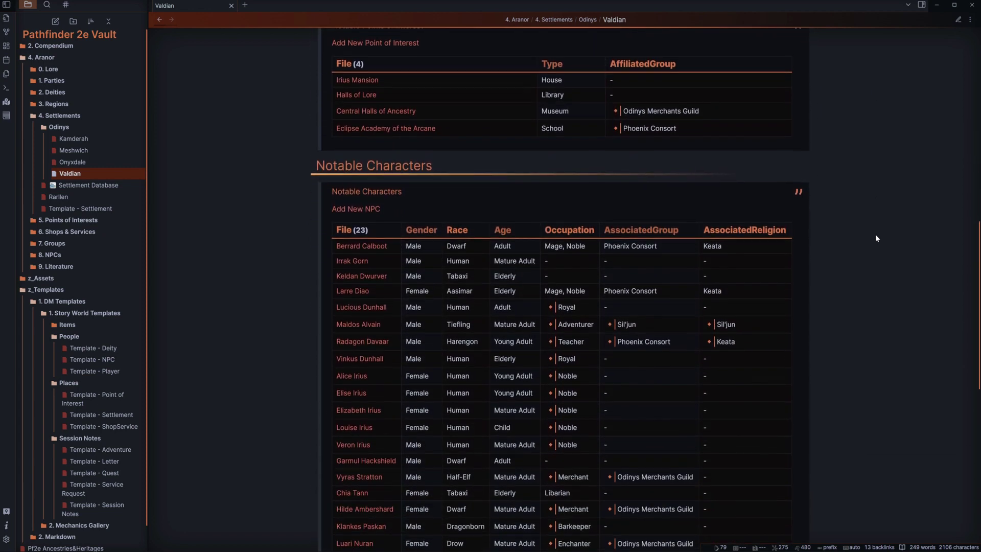
scroll(877, 238, down, 3)
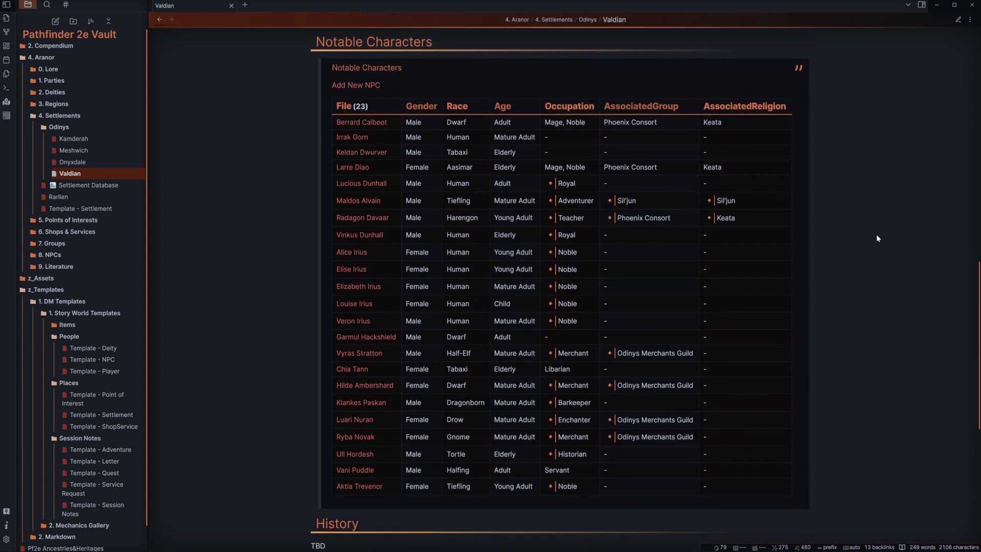
scroll(877, 238, down, 4)
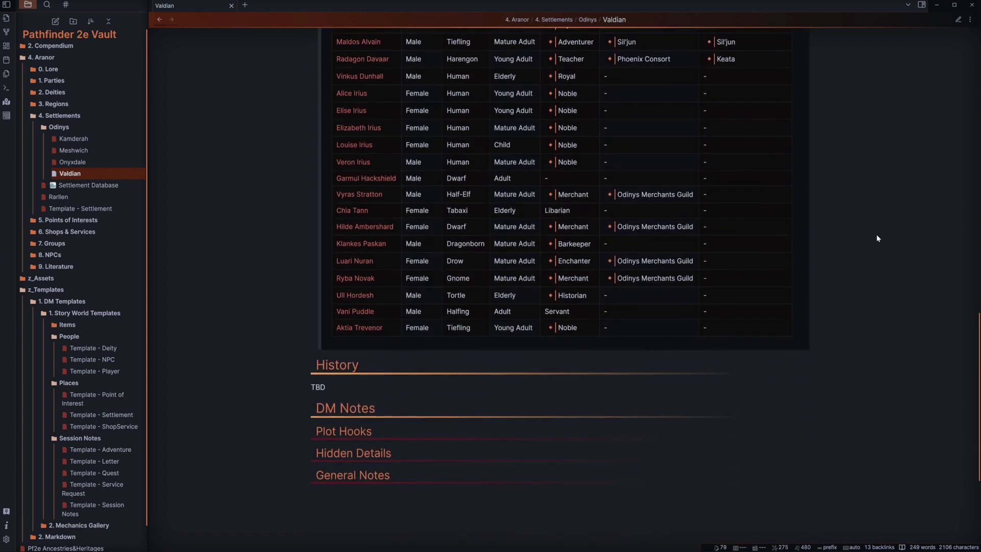
scroll(877, 238, down, 2)
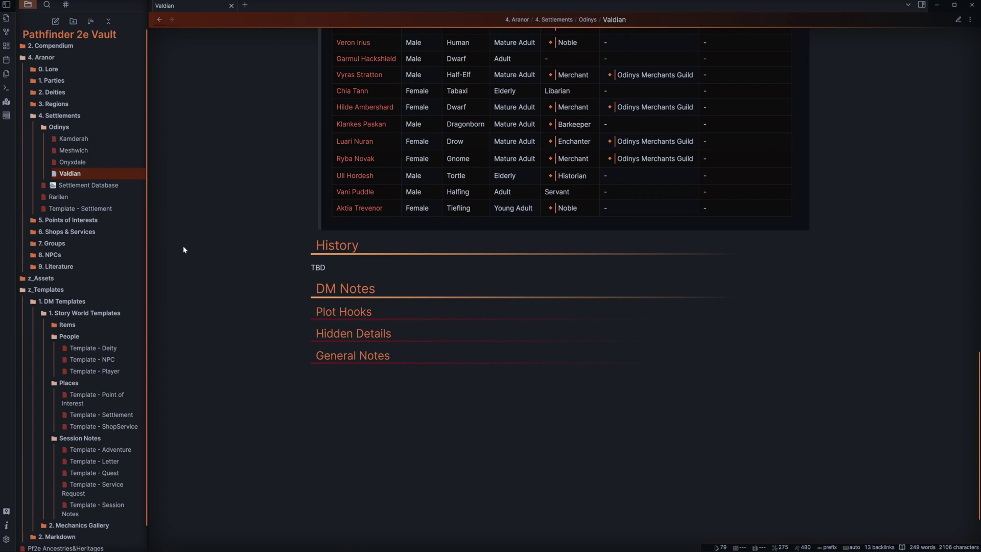
Open the Bobbie note from the 8. NPCs > Unused NPCs folder
click(112, 253)
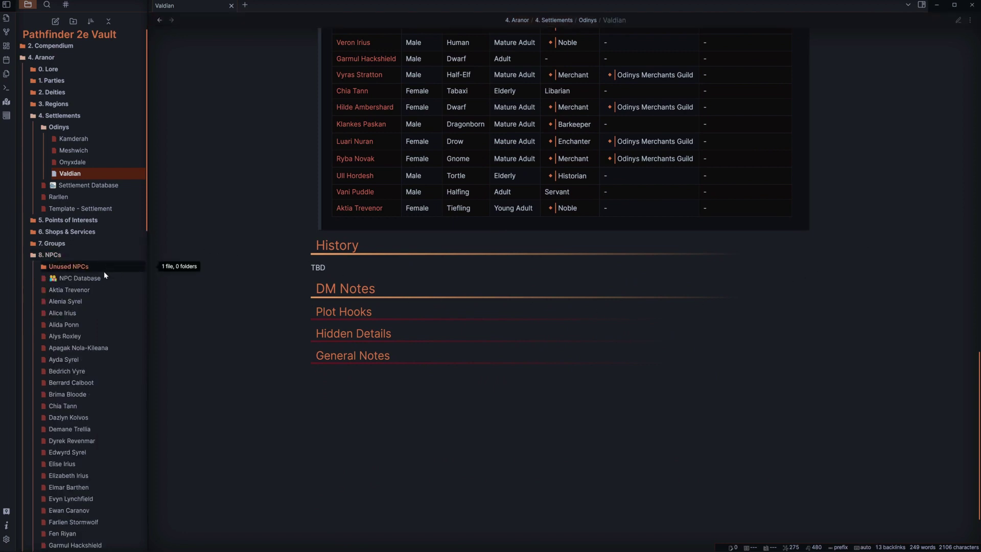
click(104, 267)
click(102, 278)
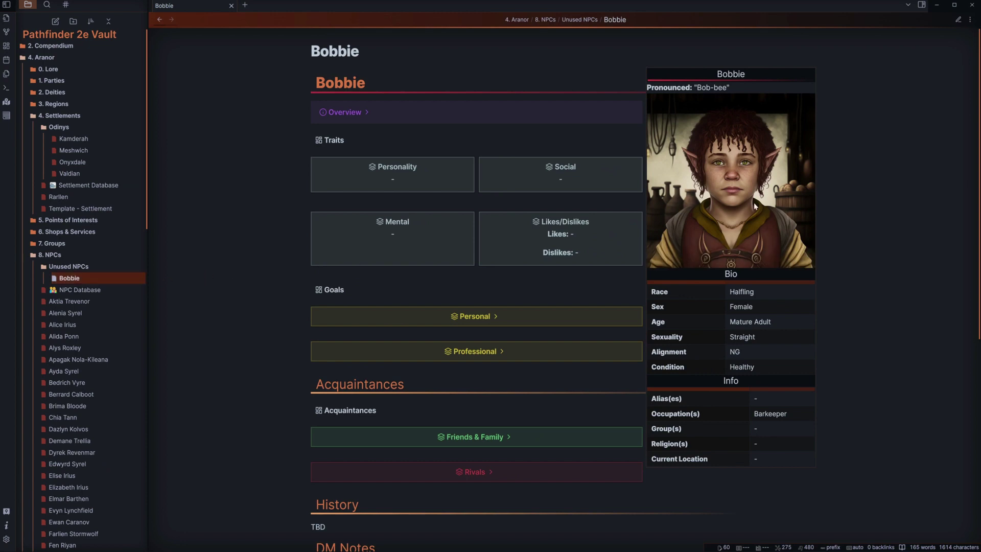
scroll(885, 185, down, 1)
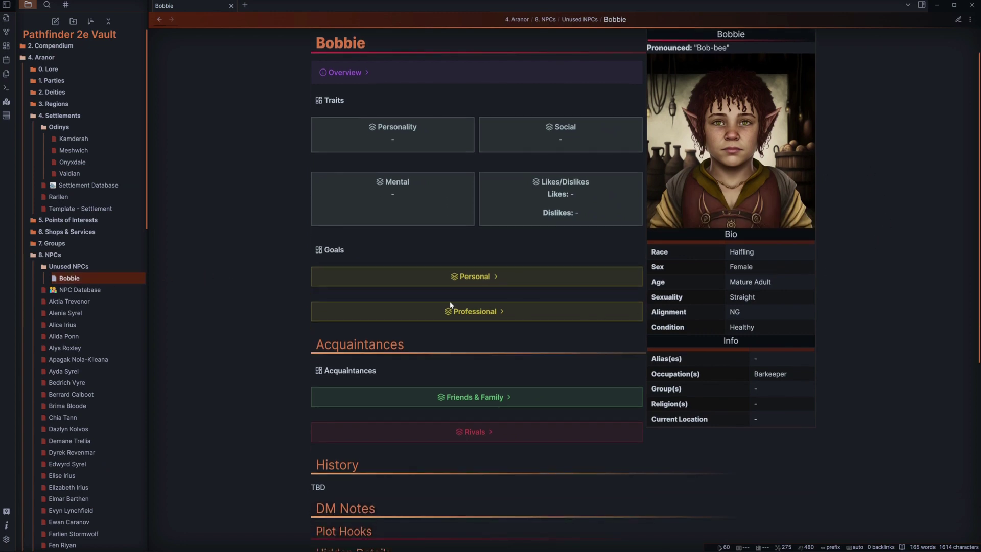
View page 2 of the NPC Database table, then expand 6. Shops & Services
click(131, 290)
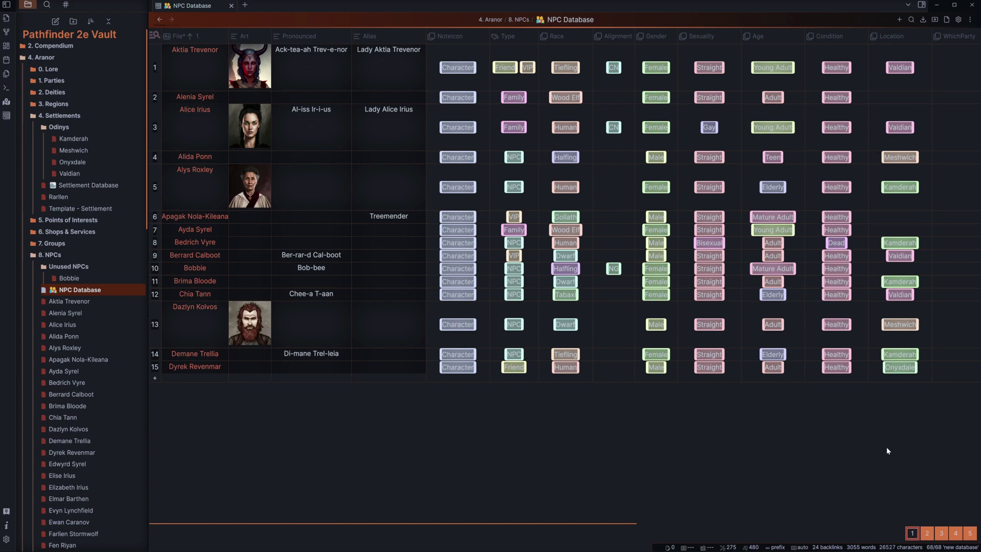
click(928, 533)
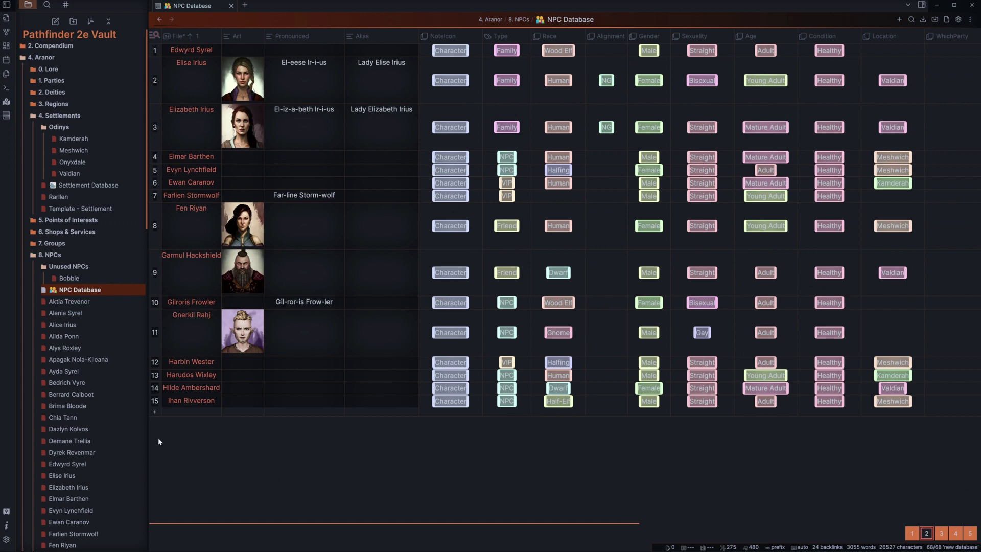
scroll(124, 345, down, 3)
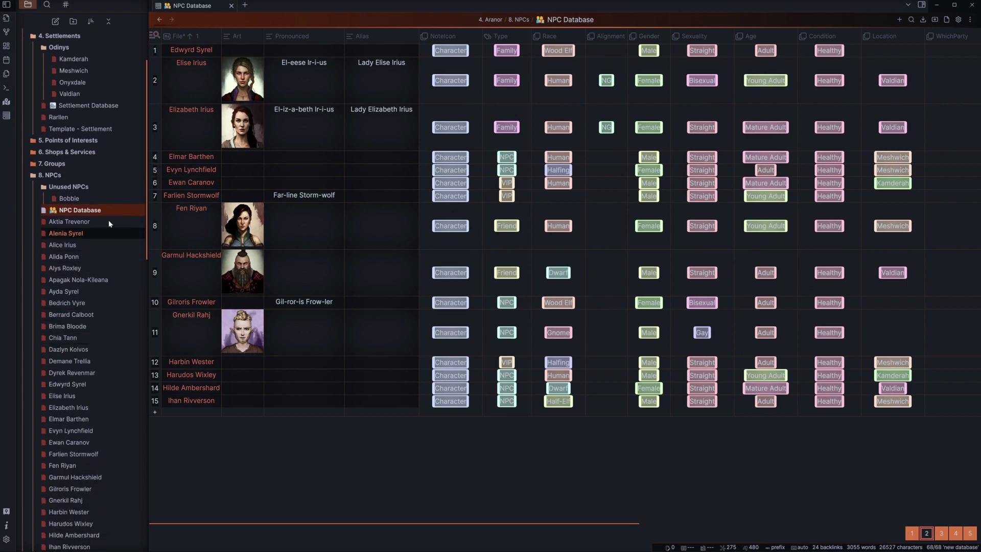
click(76, 153)
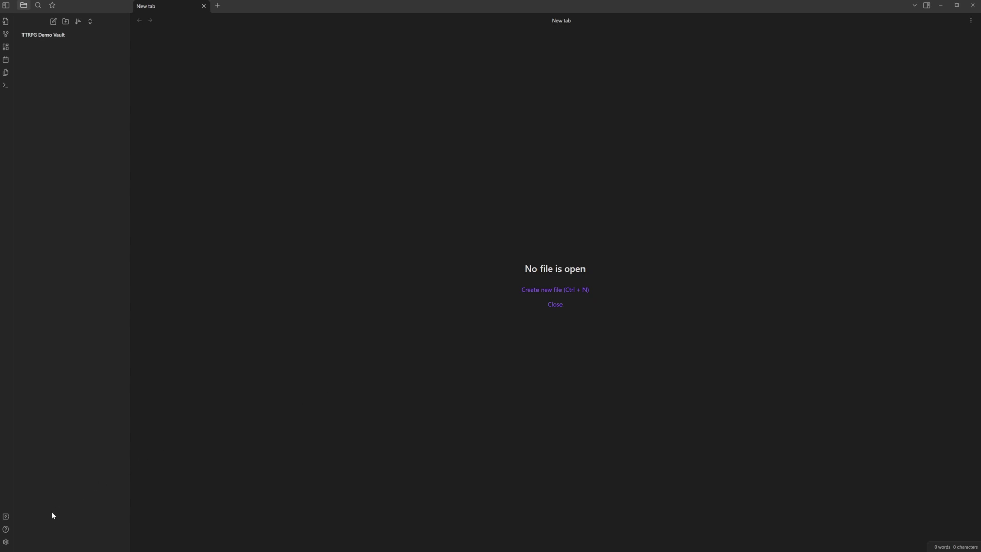
Turn on community plugins in Settings and browse the 831 available plugins
click(5, 542)
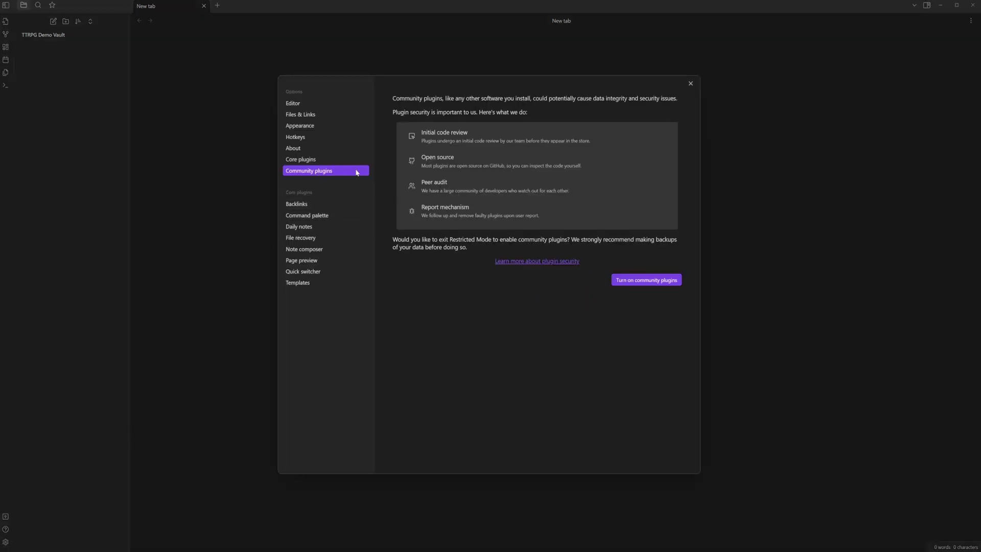
click(659, 284)
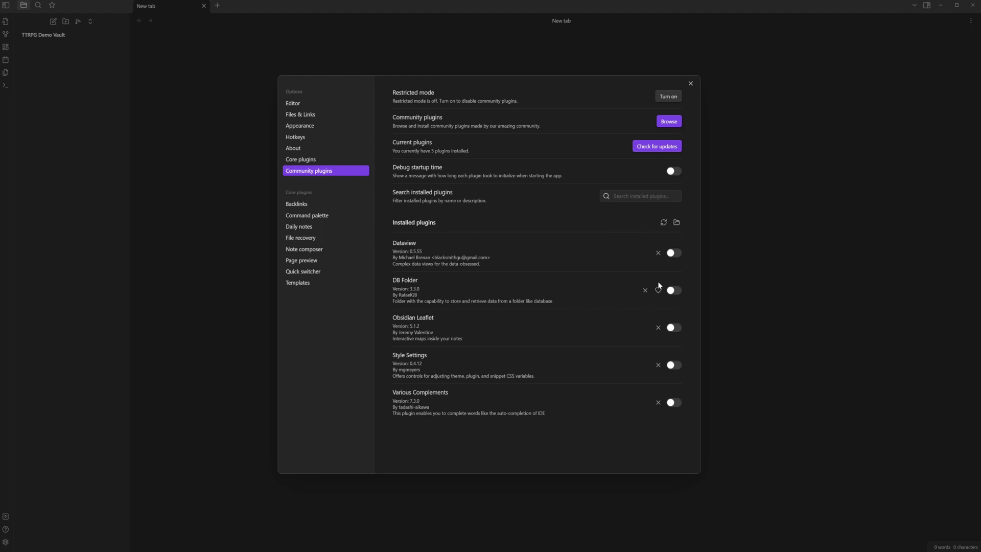
click(661, 123)
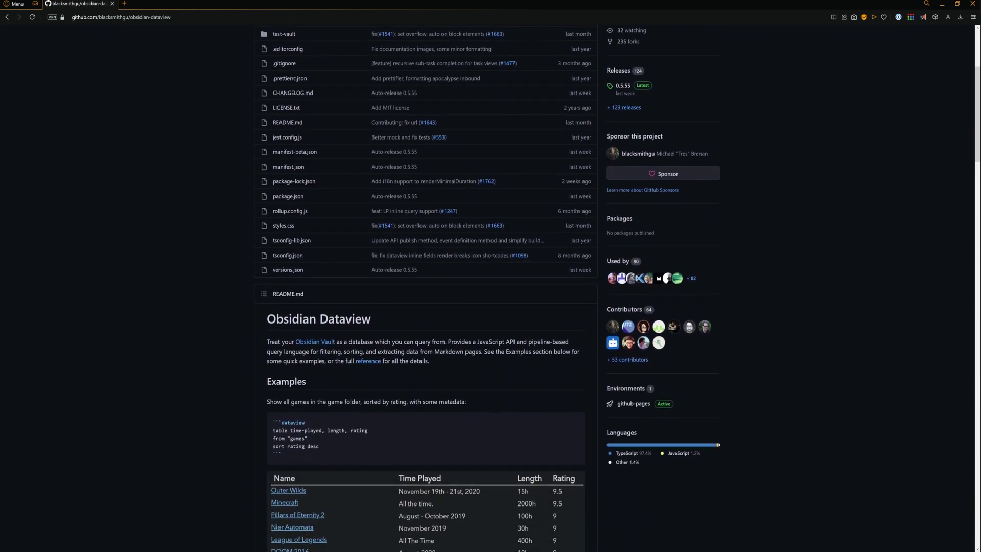
Scroll the obsidian-dataview README from its example queries down to the Support section
scroll(488, 288, down, 4)
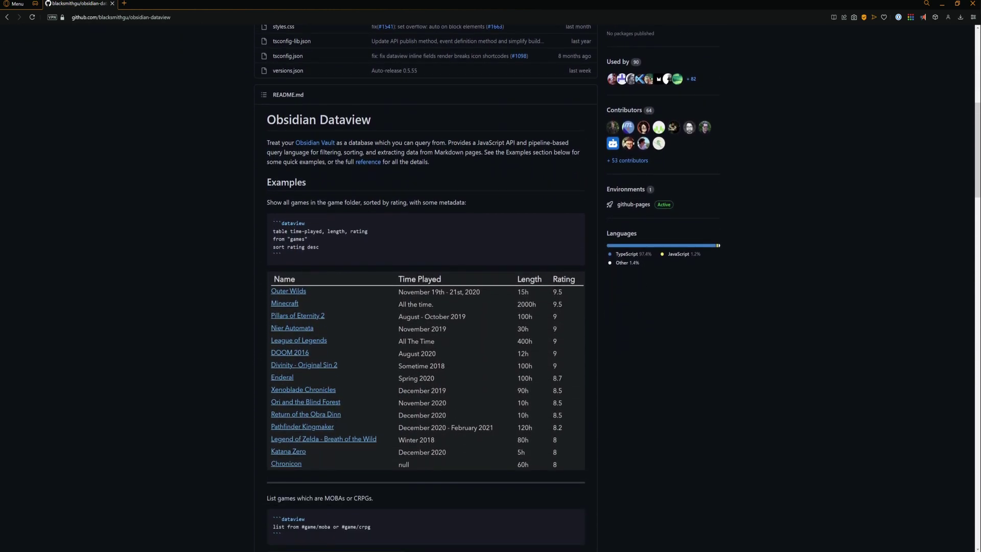
scroll(488, 288, down, 4)
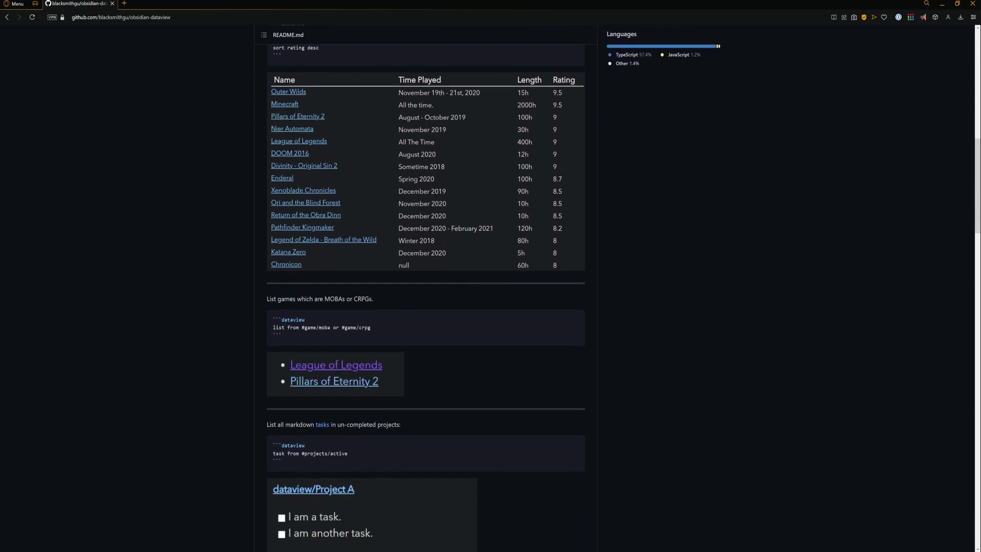
scroll(488, 288, down, 5)
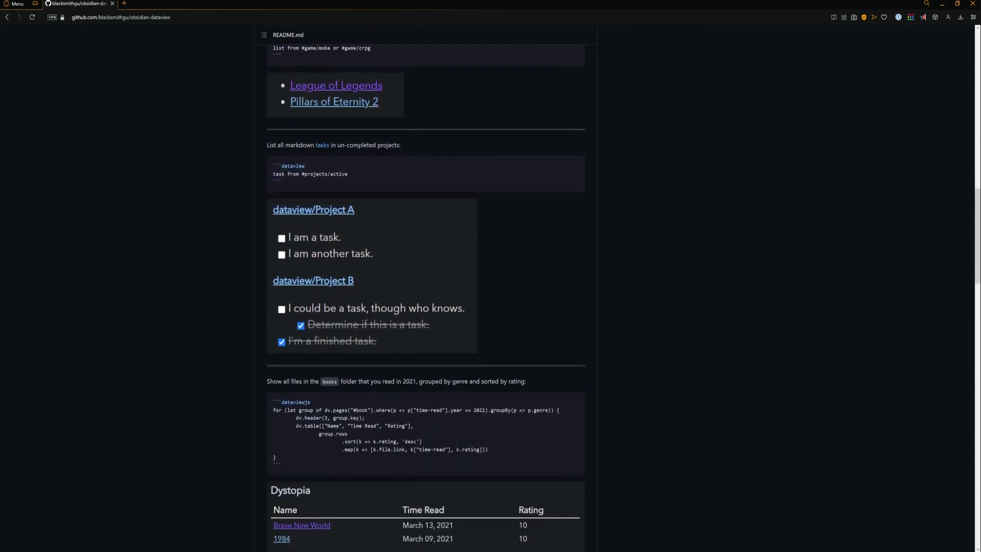
scroll(426, 288, down, 4)
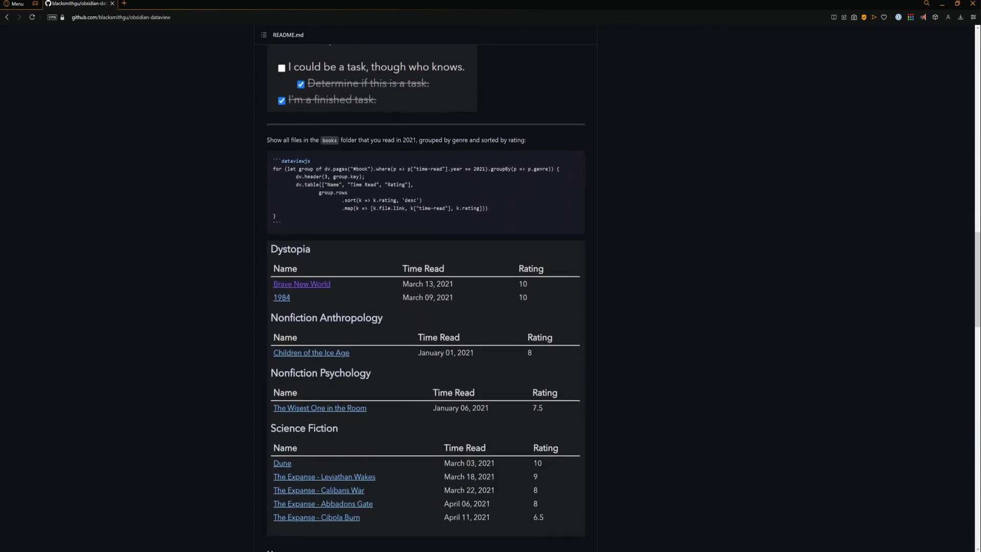
scroll(427, 288, down, 5)
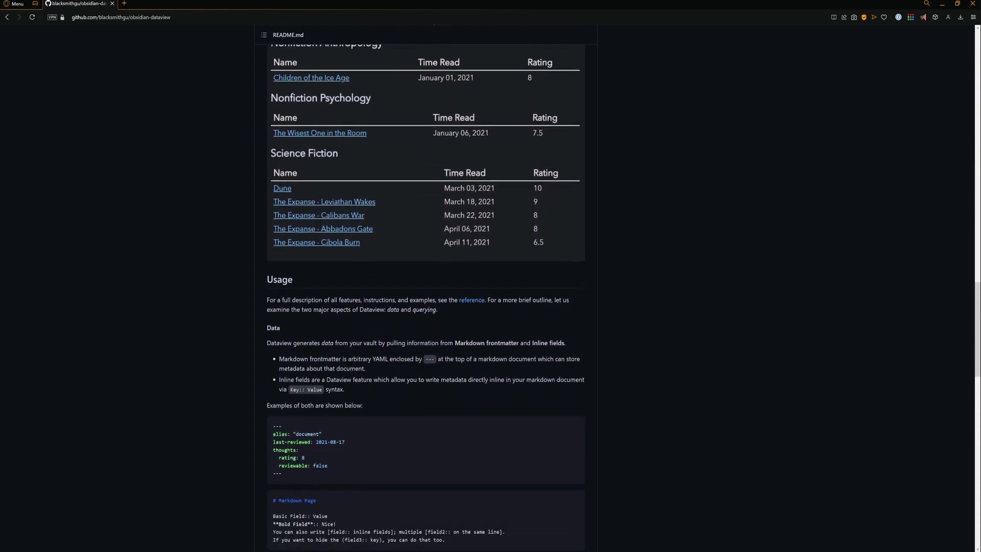
scroll(426, 289, down, 4)
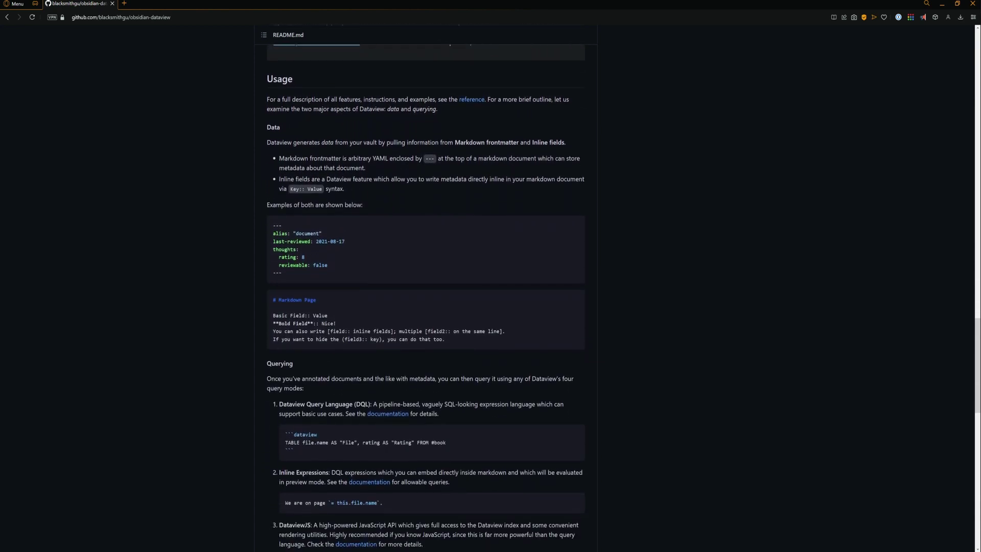
scroll(426, 289, down, 4)
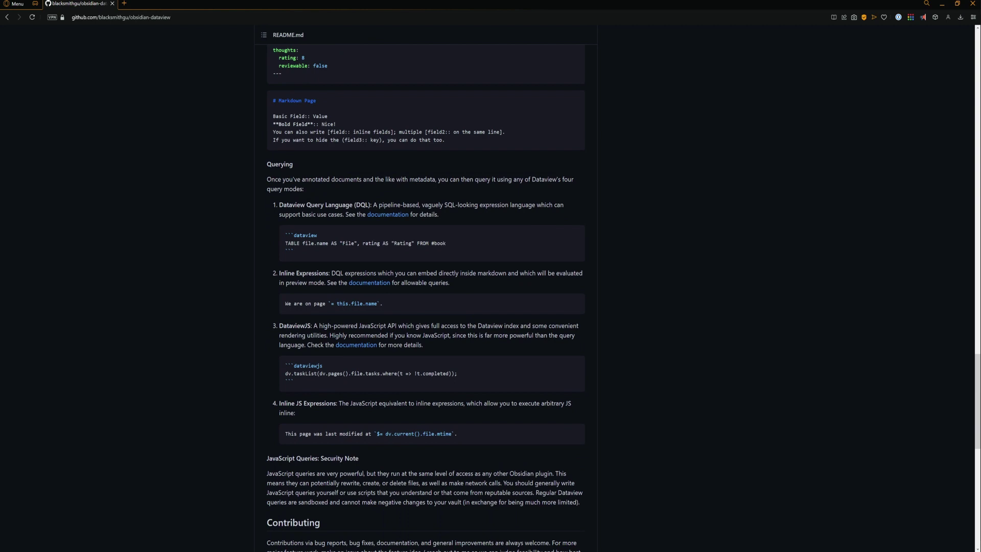
scroll(426, 288, down, 4)
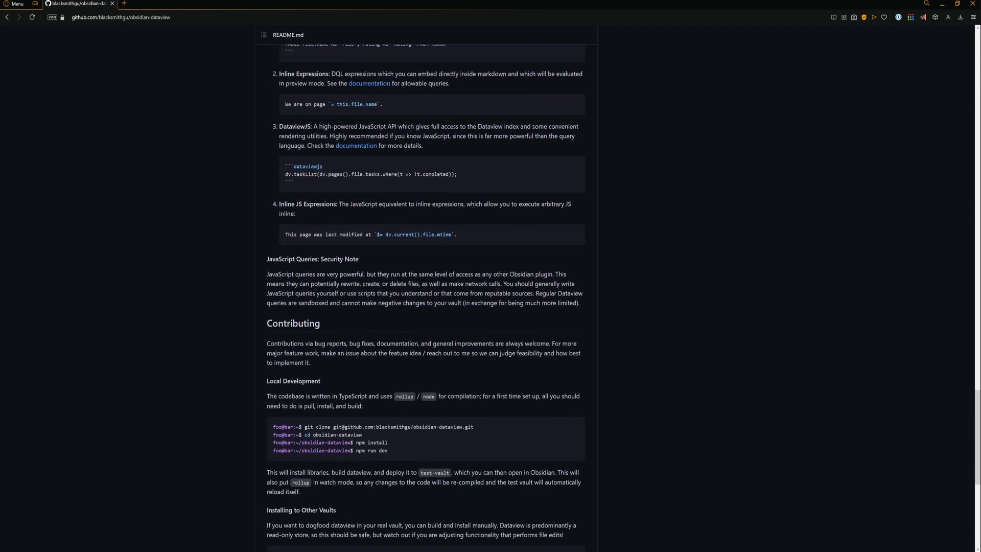
scroll(426, 289, down, 5)
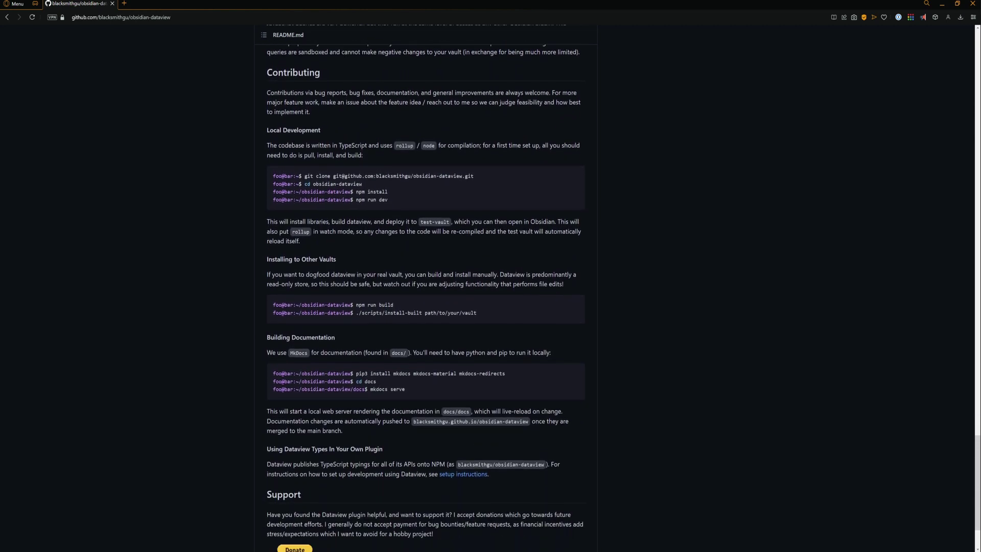
scroll(426, 288, down, 3)
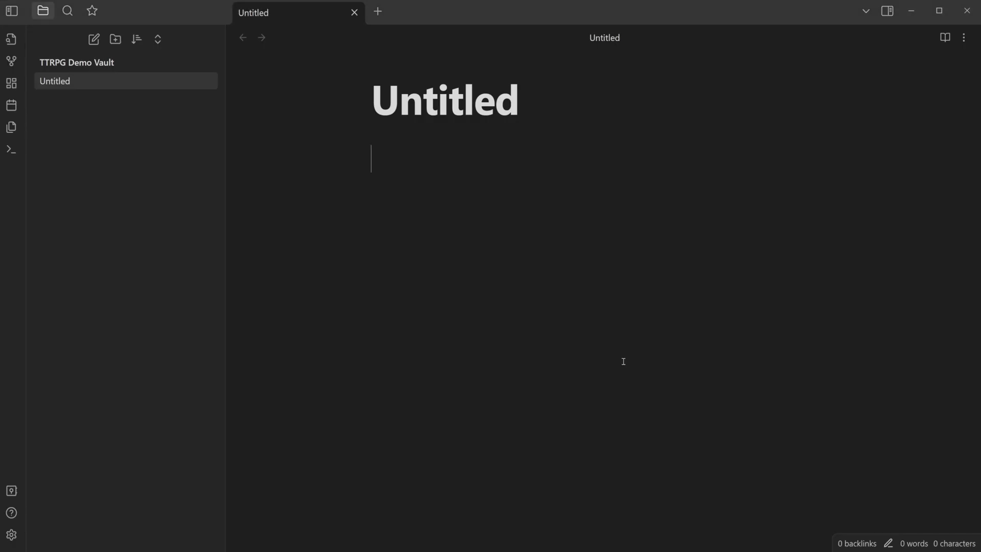
Type Hello! in the Untitled note and make it bold
text(Hello!)
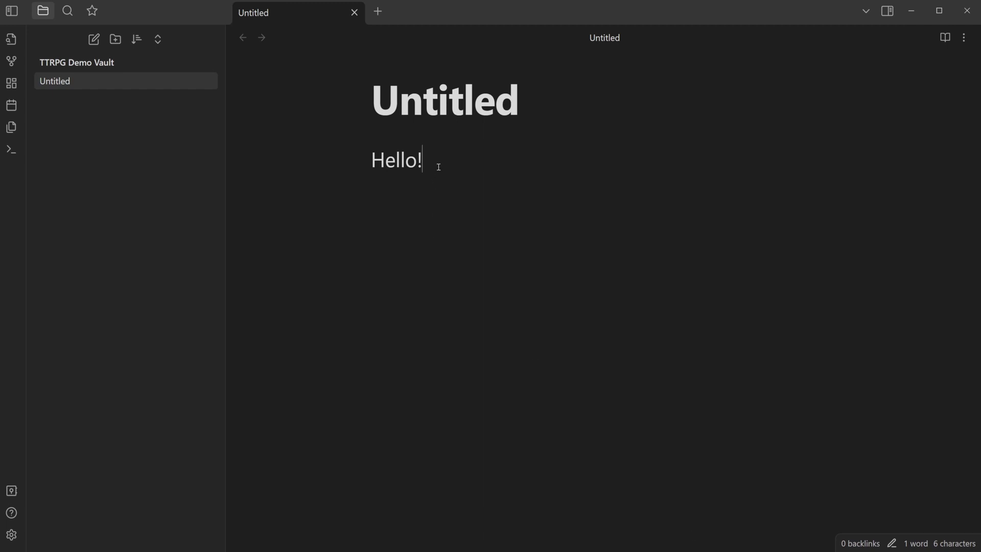
drag(438, 164, 352, 171)
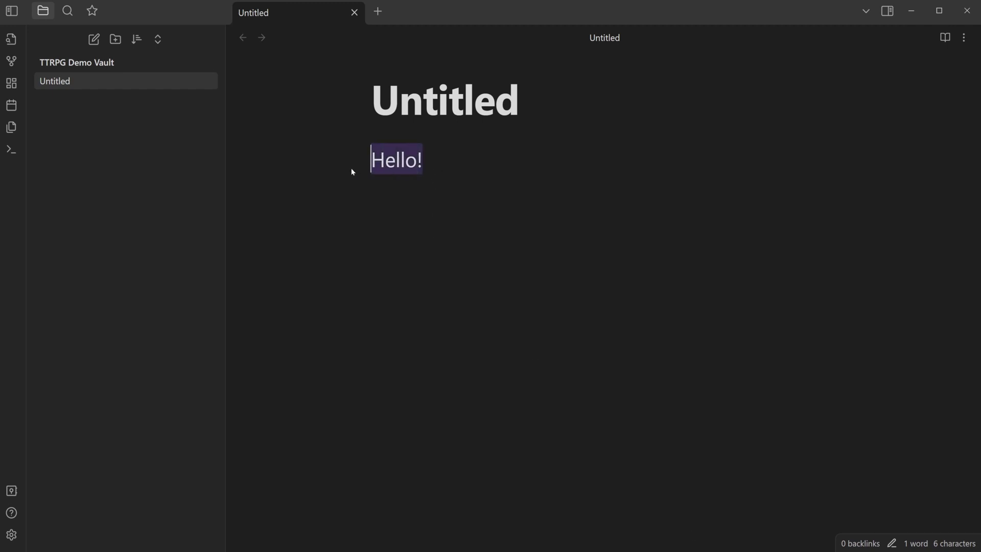
key(ctrl+b)
Add a line below and turn the bold Hello! line into a top-level heading
click(492, 175)
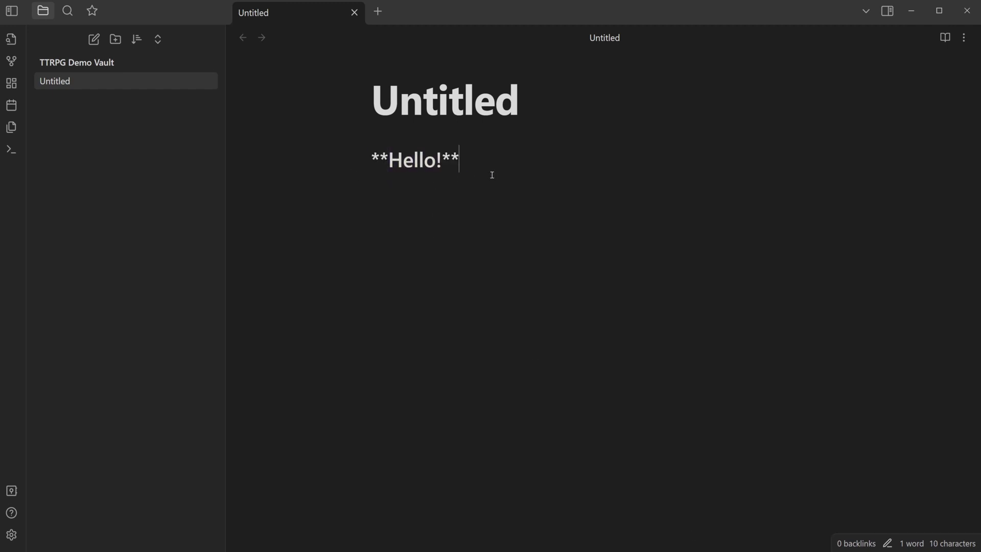
click(372, 162)
key(End)
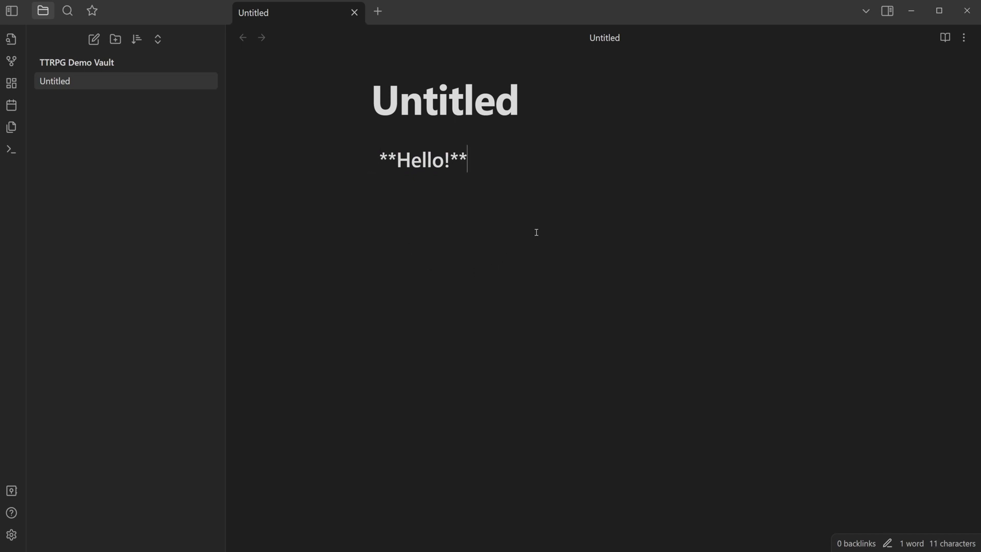
key(Return)
key(Up)
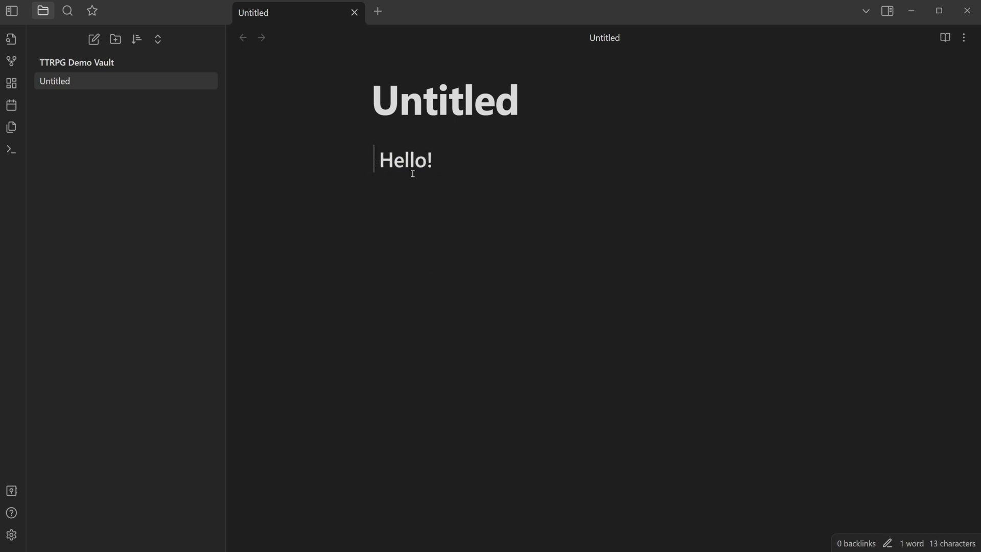
text(#)
key(Down)
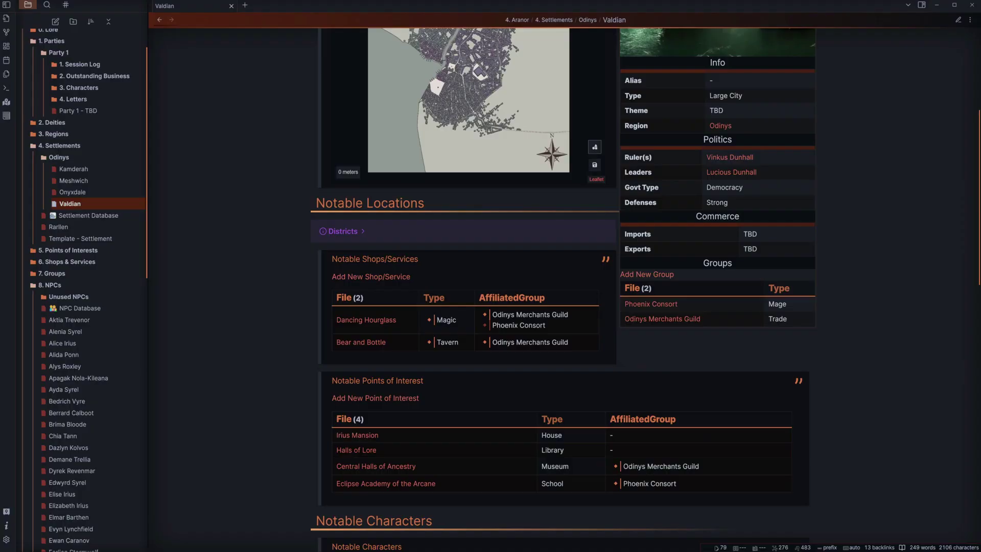
Scroll the Valdian note down to the Notable Characters table and History section
scroll(645, 288, down, 4)
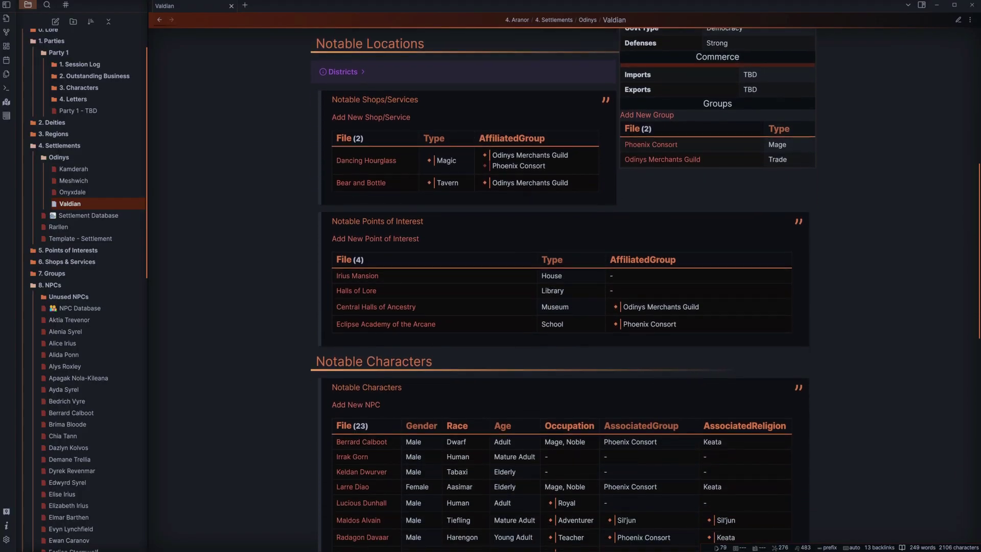
scroll(646, 288, down, 5)
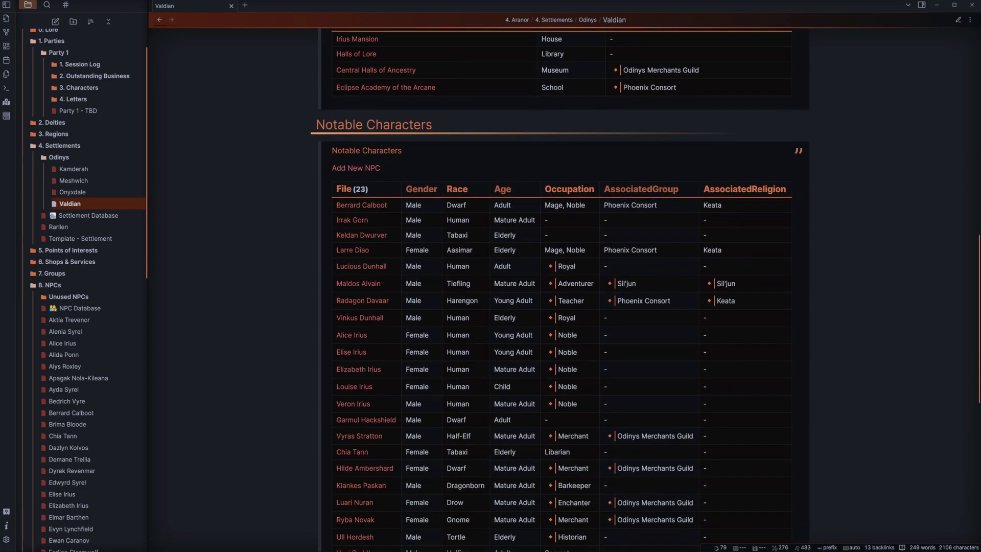
scroll(645, 288, down, 1)
scroll(645, 288, down, 5)
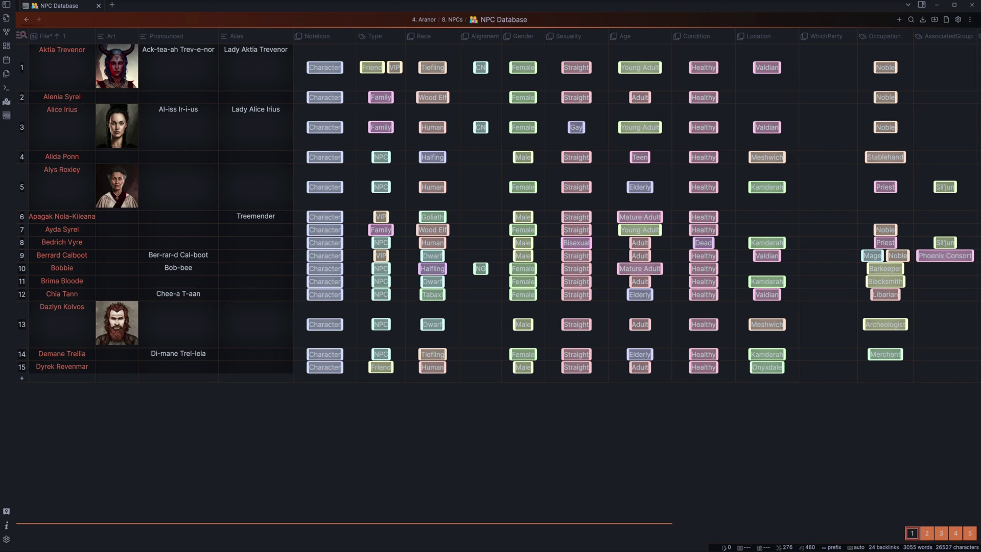
Show page 2 of the NPC Database (Edwyrd Syrel to Ihan Rivverson) and browse its columns
scroll(479, 253, right, 5)
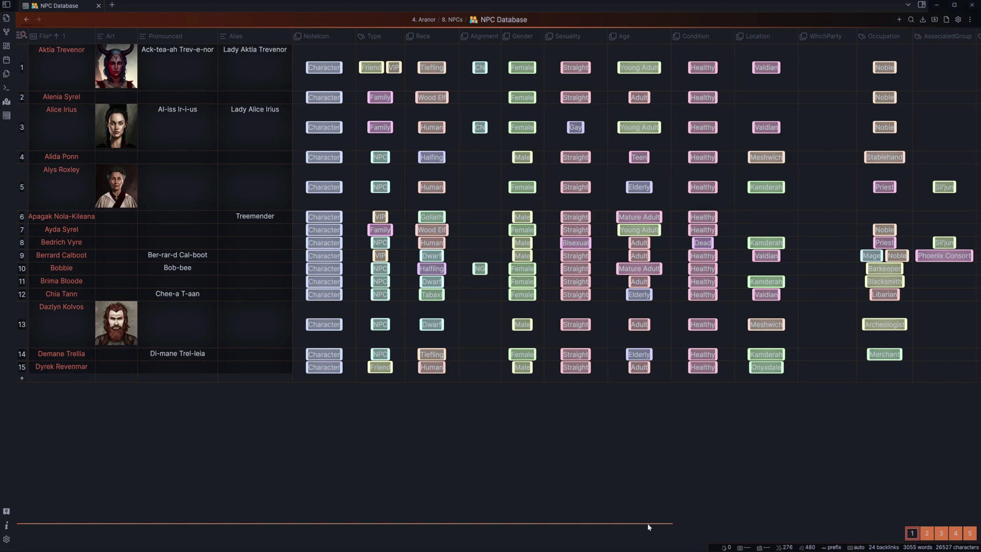
drag(695, 532, 966, 543)
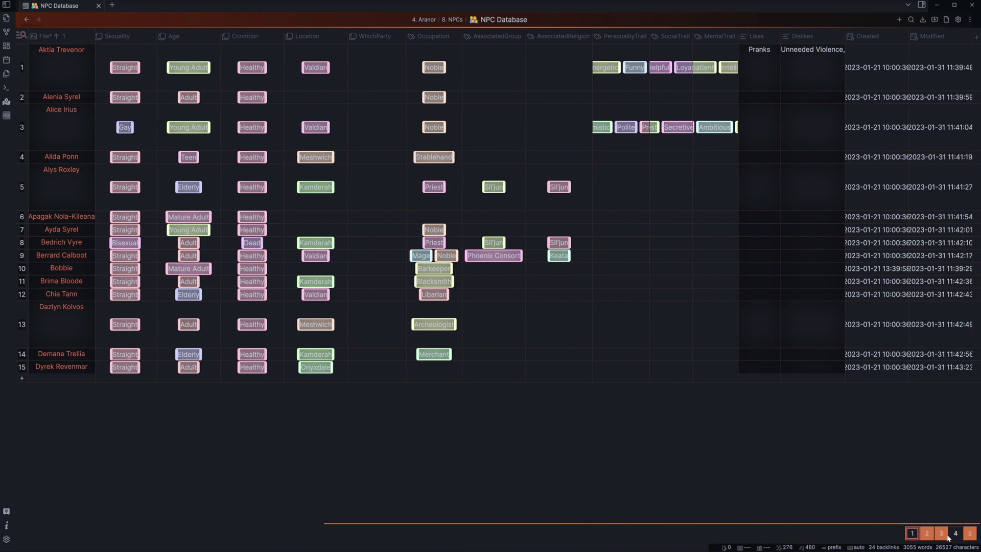
click(927, 533)
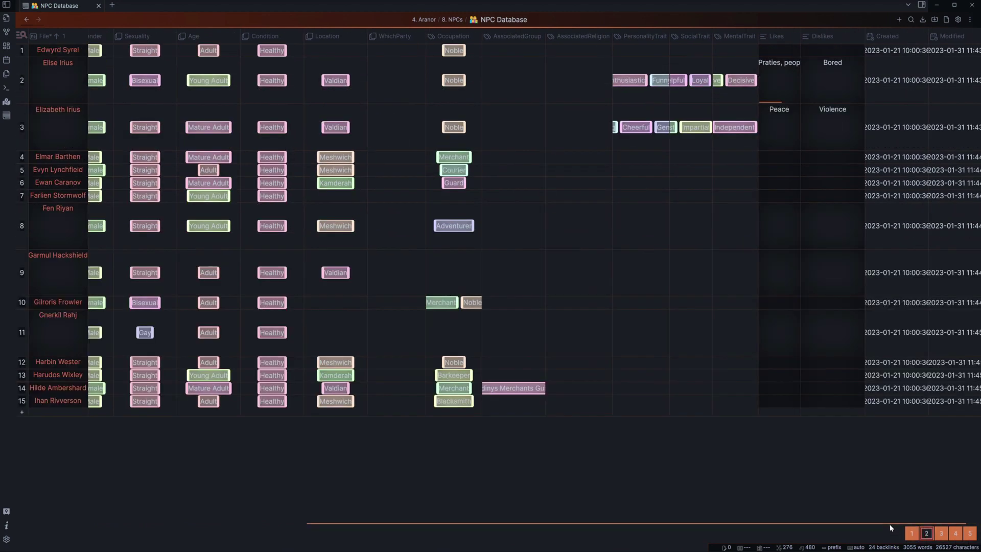
drag(886, 528, 639, 534)
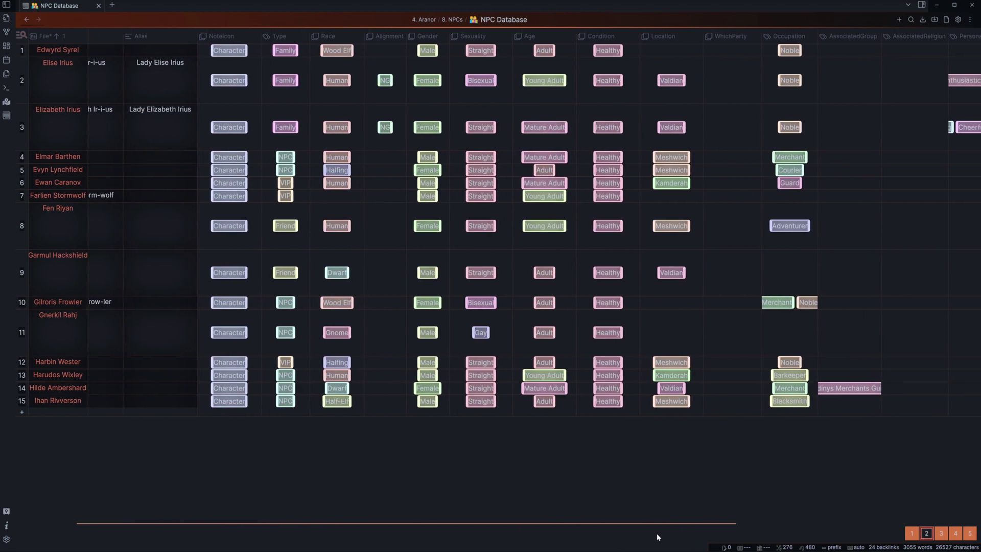
drag(657, 537, 909, 547)
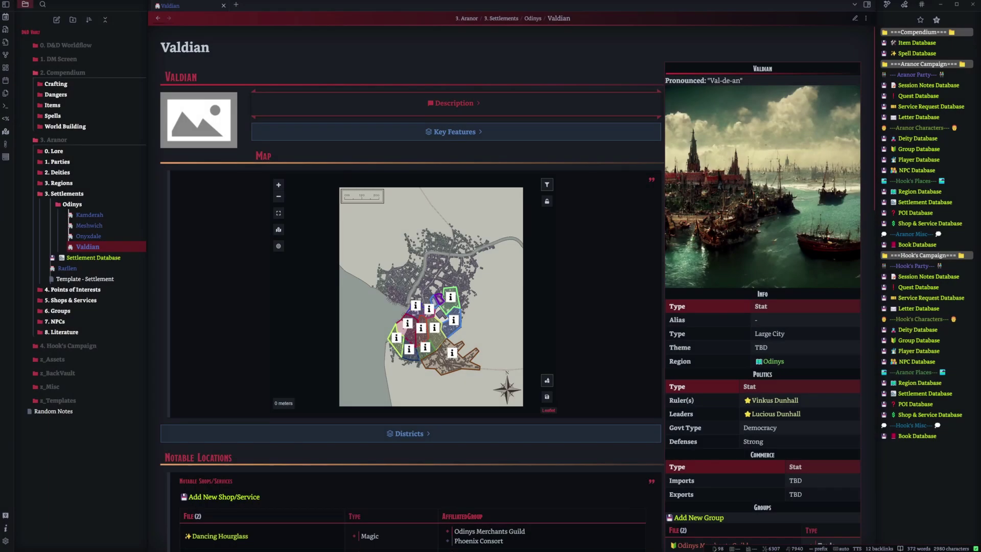
Pan and zoom the Valdian map, then open the Eclipse Academy of the Arcane marker
drag(487, 331, 493, 325)
scroll(447, 321, up, 2)
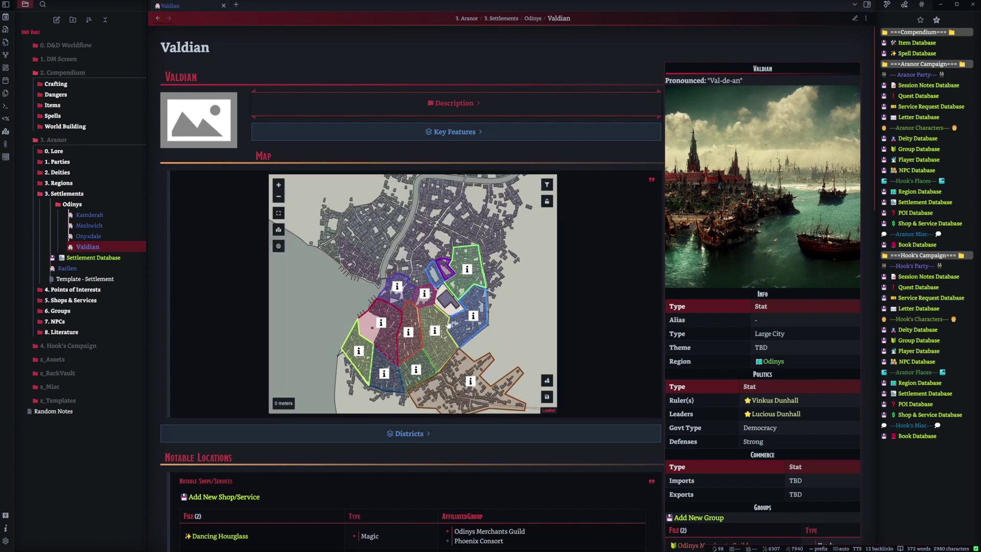
scroll(448, 321, up, 2)
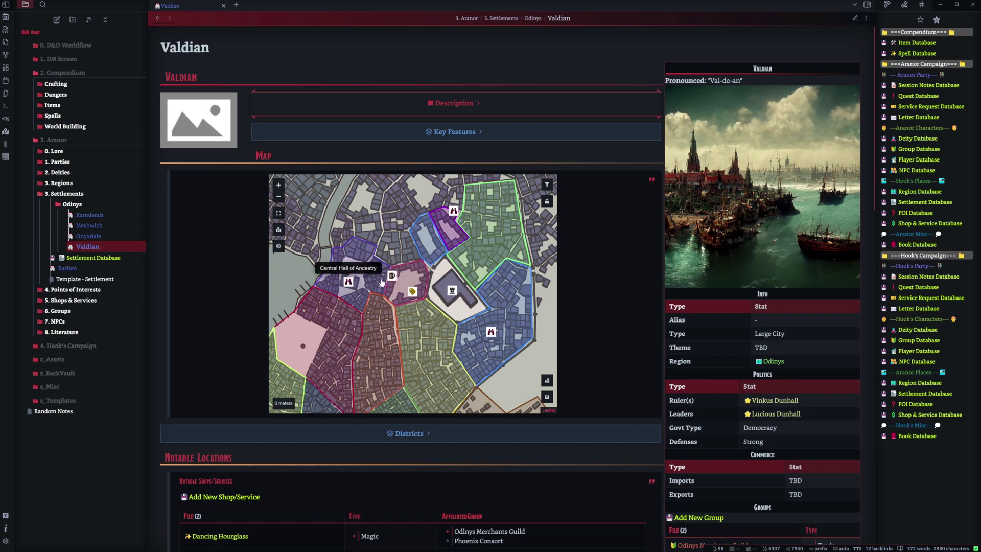
click(454, 211)
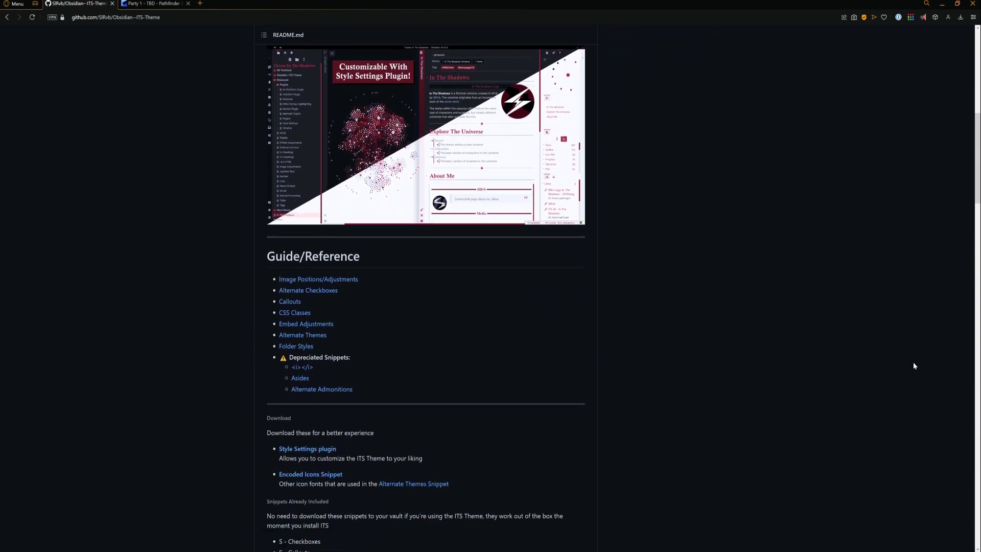
scroll(917, 364, down, 15)
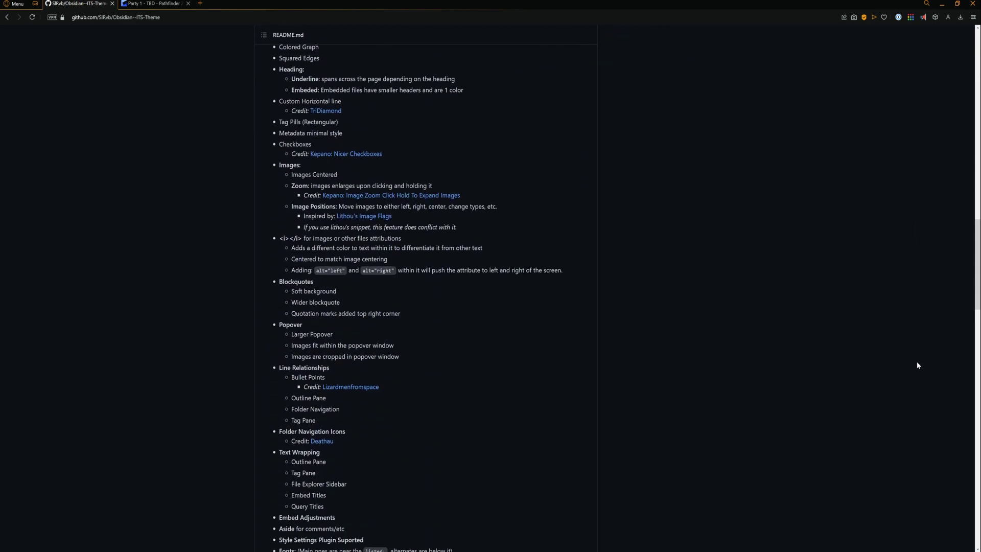
scroll(918, 361, down, 17)
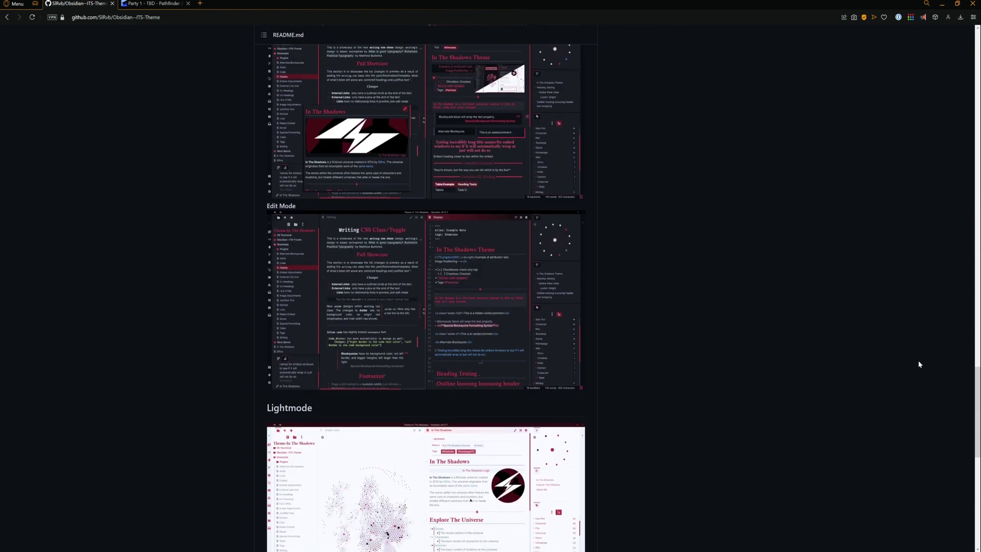
Open the Callouts guide from the ITS Theme README's Guide/Reference list
scroll(767, 175, up, 20)
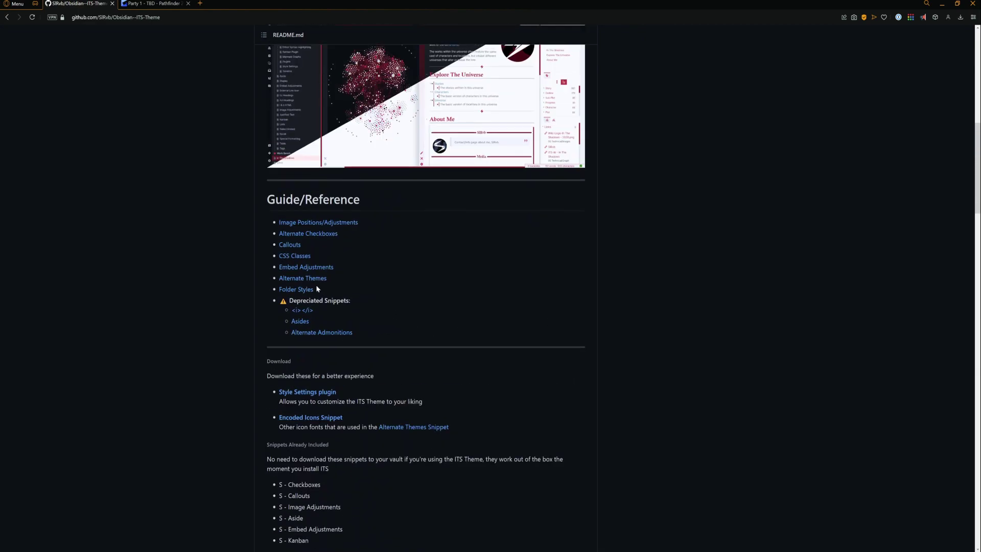
click(296, 250)
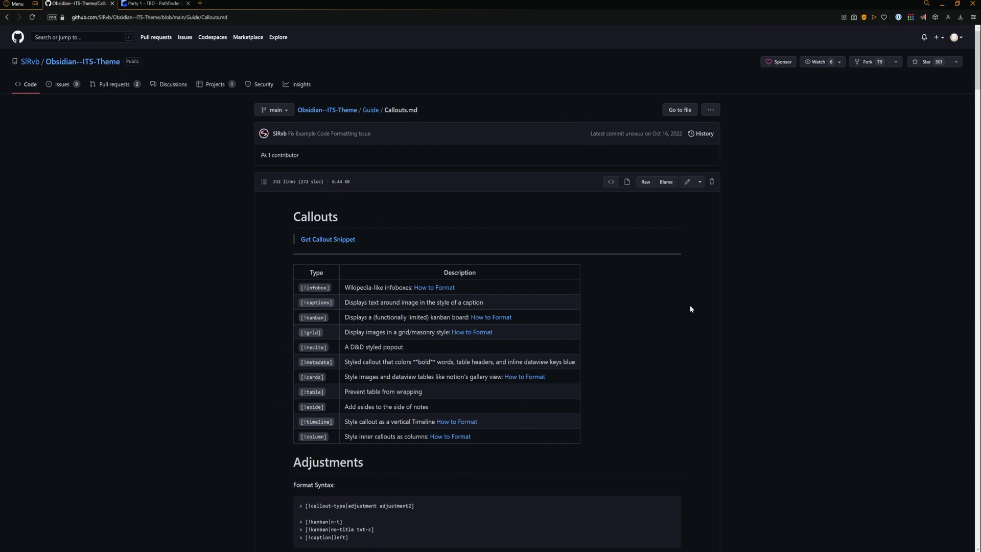
Scroll through Callouts.md down to the Kanban and Cards callout examples
scroll(690, 307, down, 5)
scroll(703, 317, down, 20)
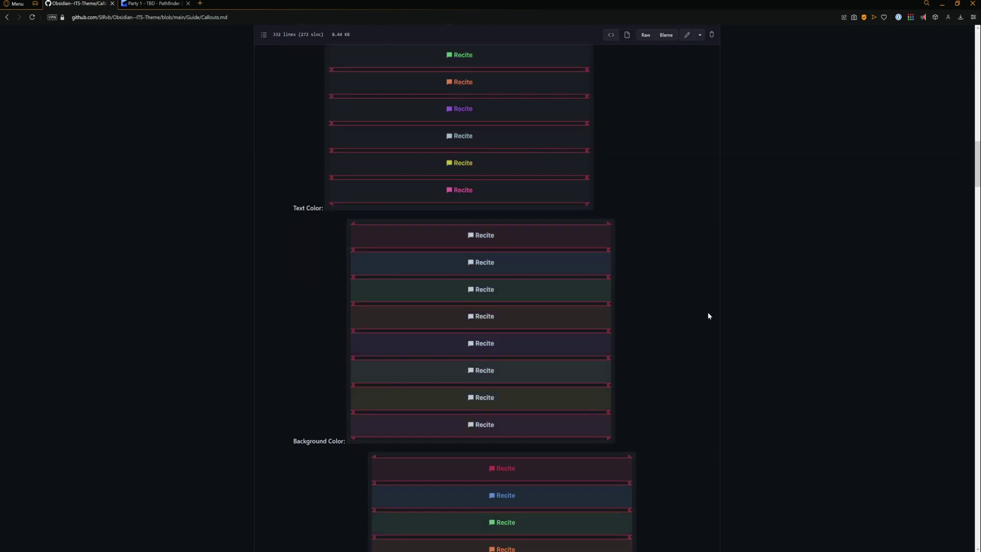
scroll(713, 316, down, 15)
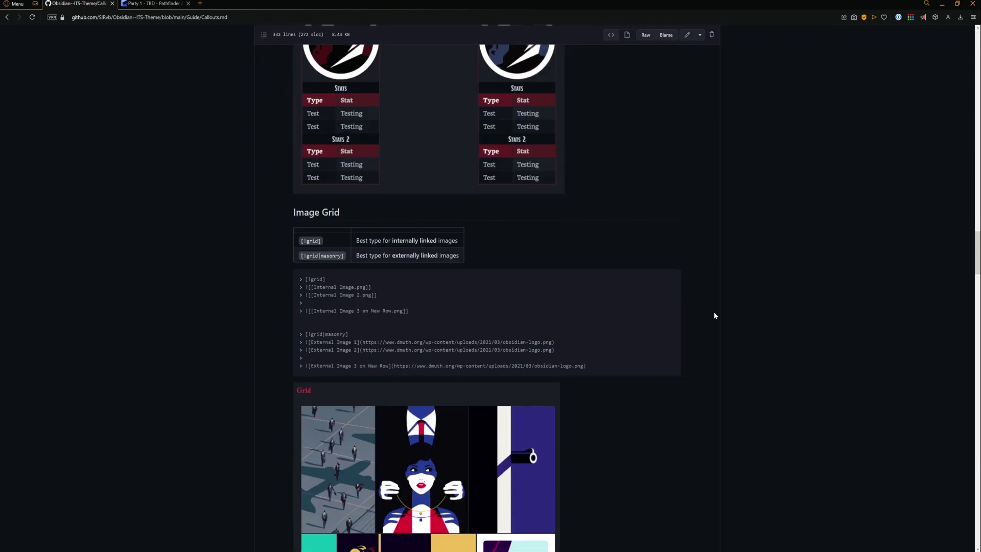
scroll(717, 316, down, 18)
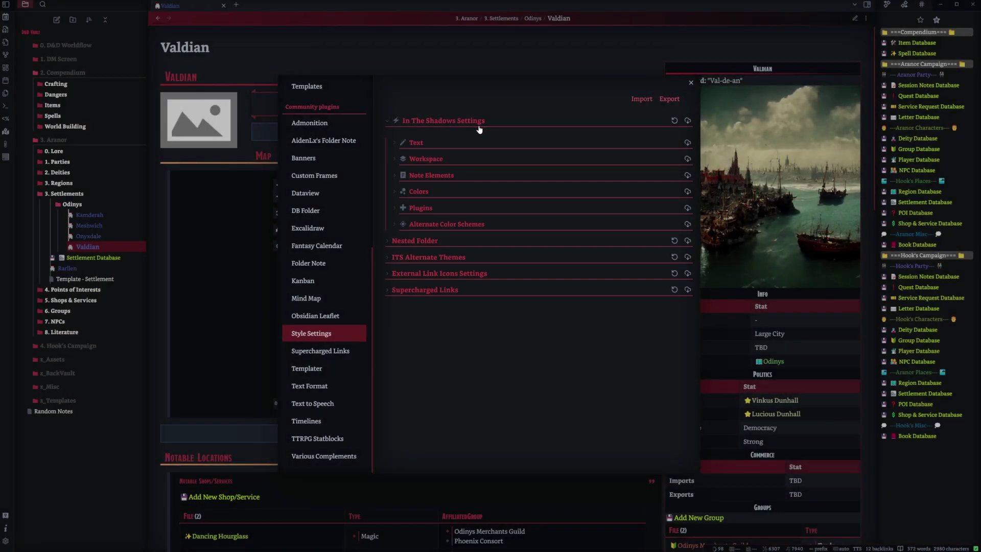
Collapse In The Shadows, toggle Nested Folder, ITS Alternate Themes and External Link Icons, then expand Supercharged Links
click(475, 125)
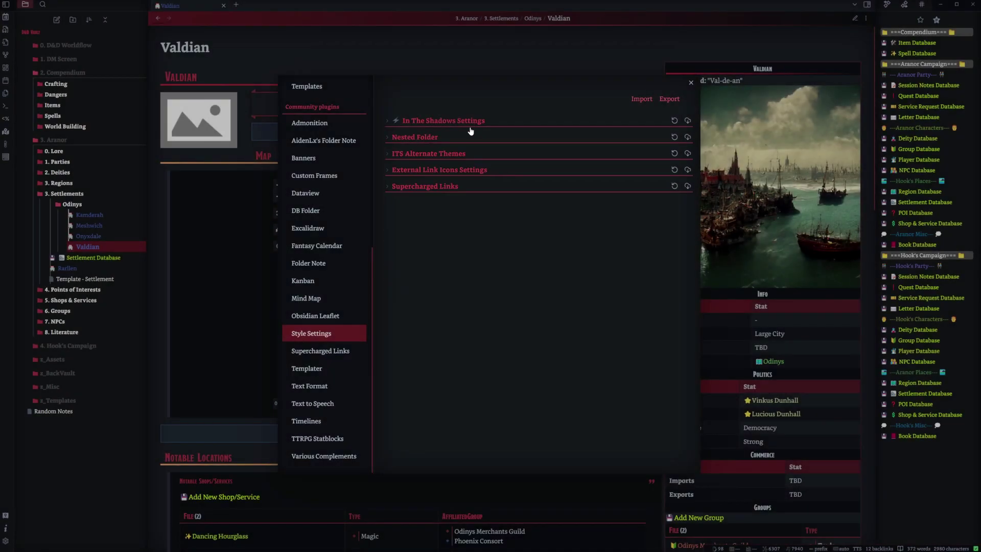
click(440, 141)
click(438, 142)
click(436, 155)
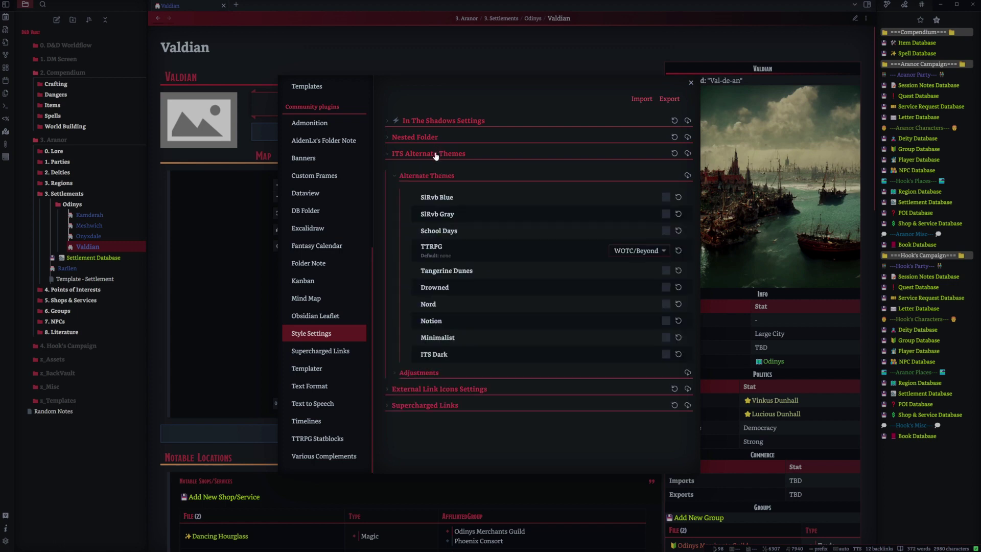
click(435, 154)
click(434, 171)
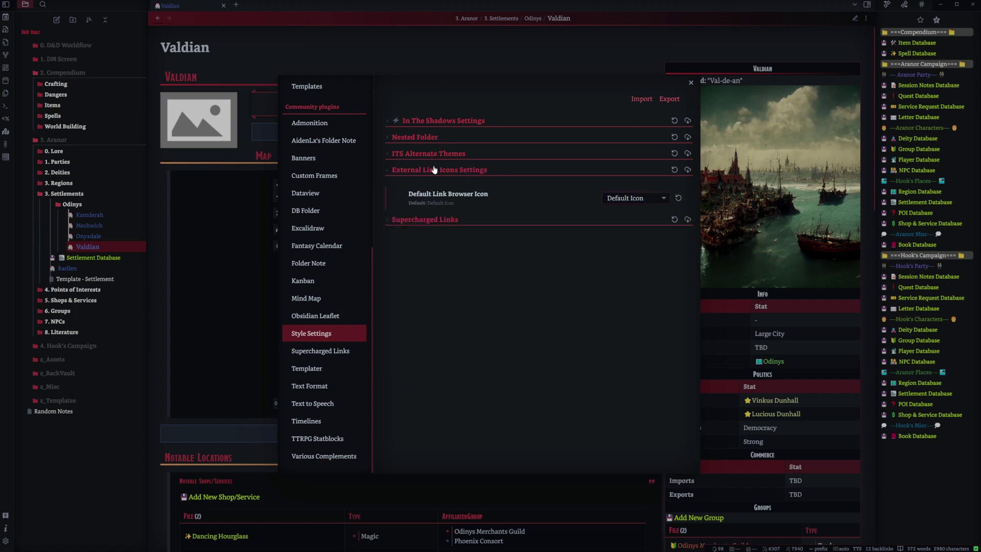
click(434, 170)
click(434, 187)
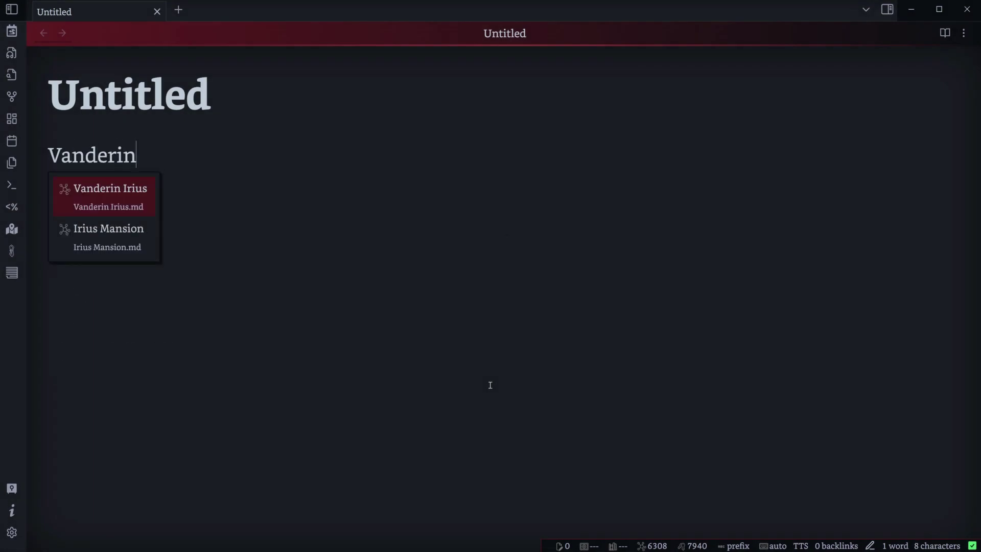
Continue the sentence with links to Vanderin Irius, Irius Mansion and the Shortbow
key(Return)
text(went )
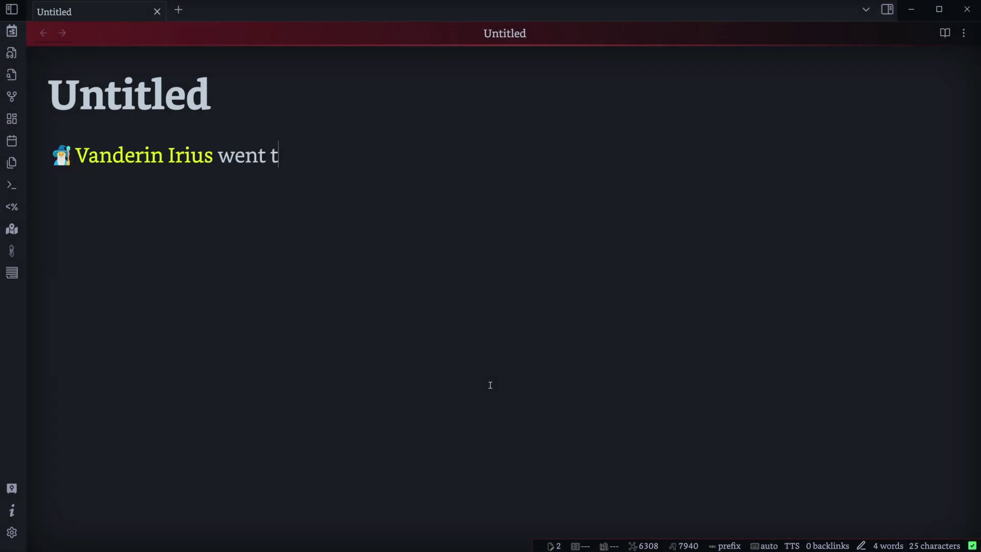
text(to the )
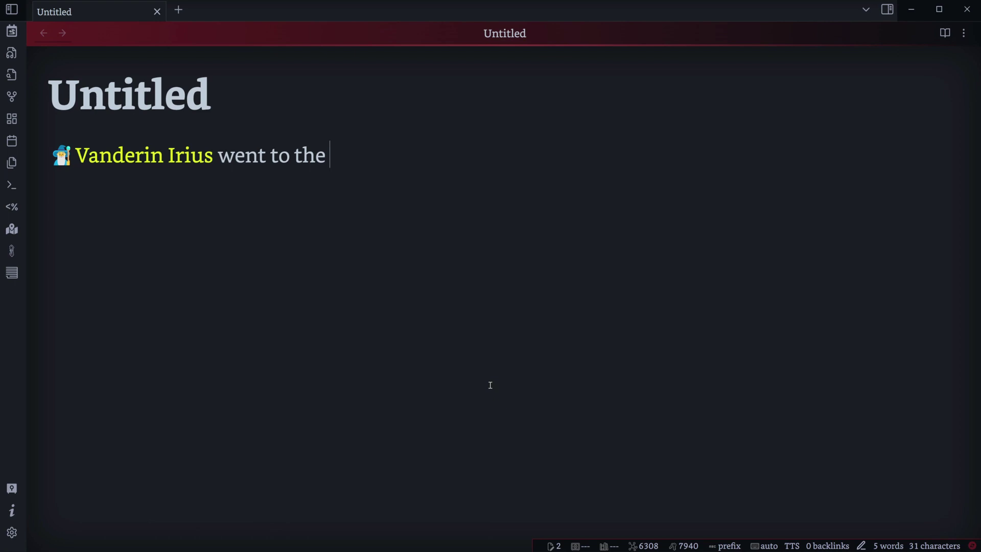
text(Irius)
key(Return)
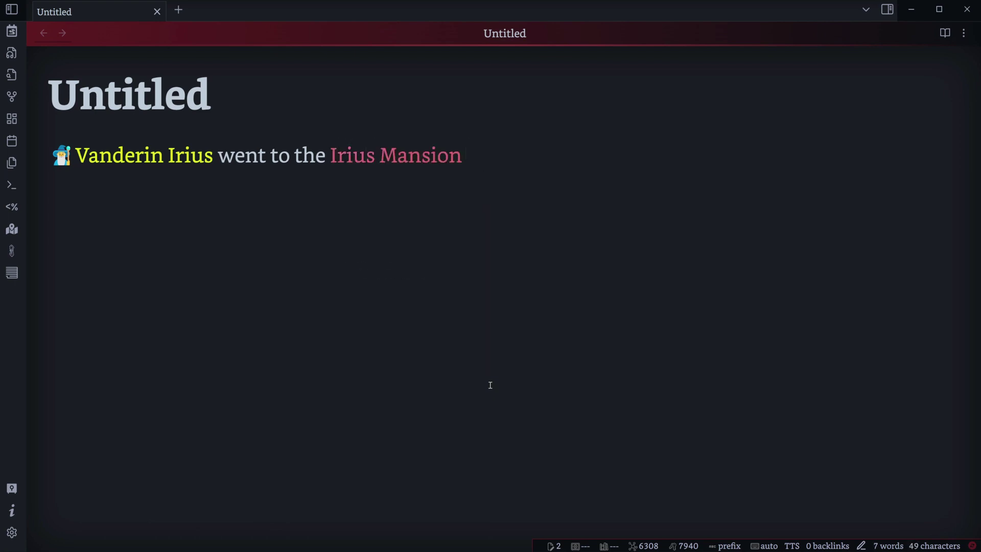
text(and picked u)
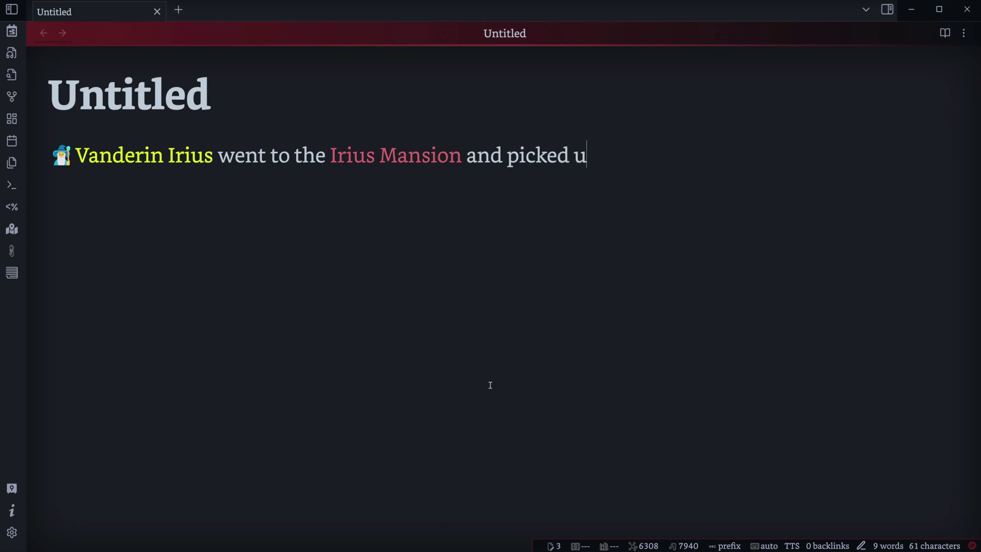
text(p a 🏹 Short)
key(Return)
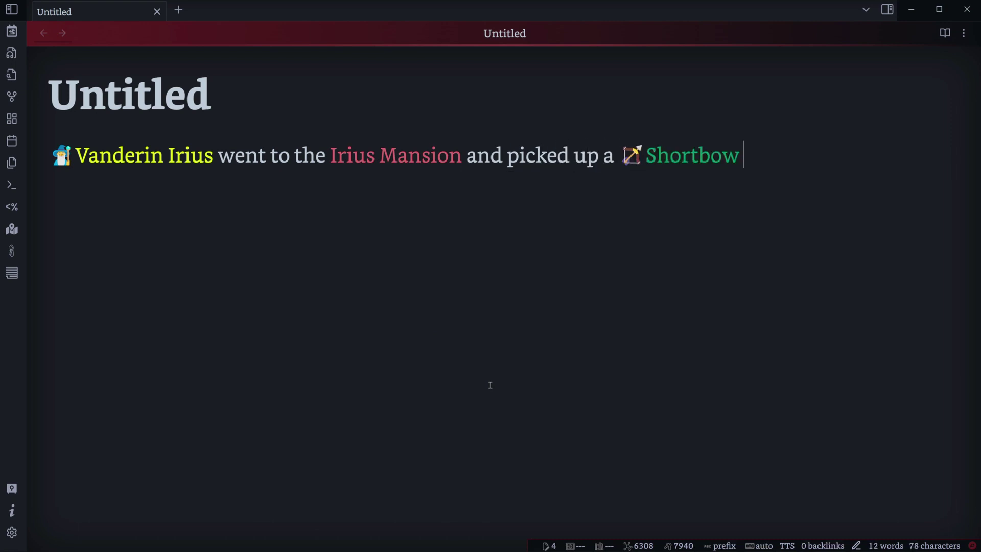
Add 'went to say hello to' links for Wyn Syrel and Lerla Biggul
text(and w)
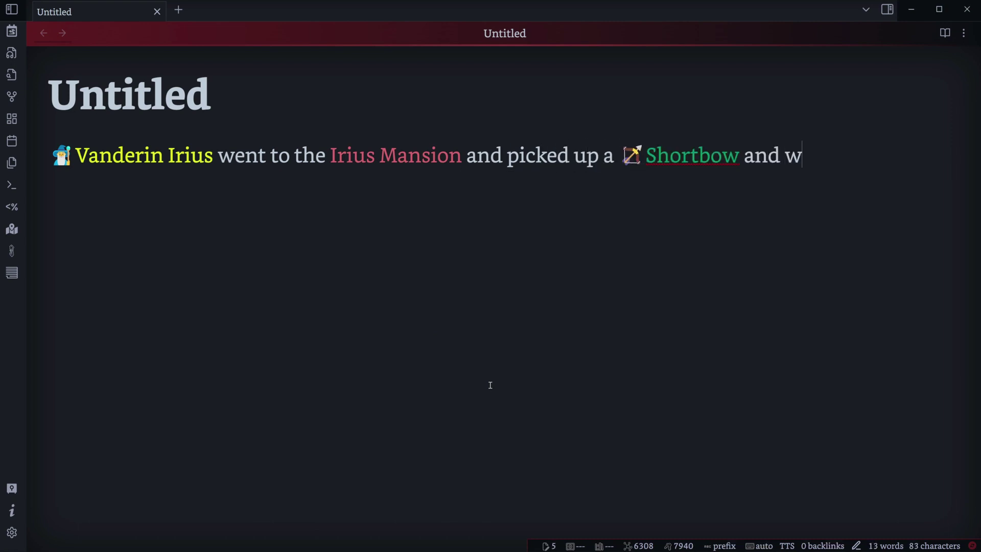
text(ent to say he)
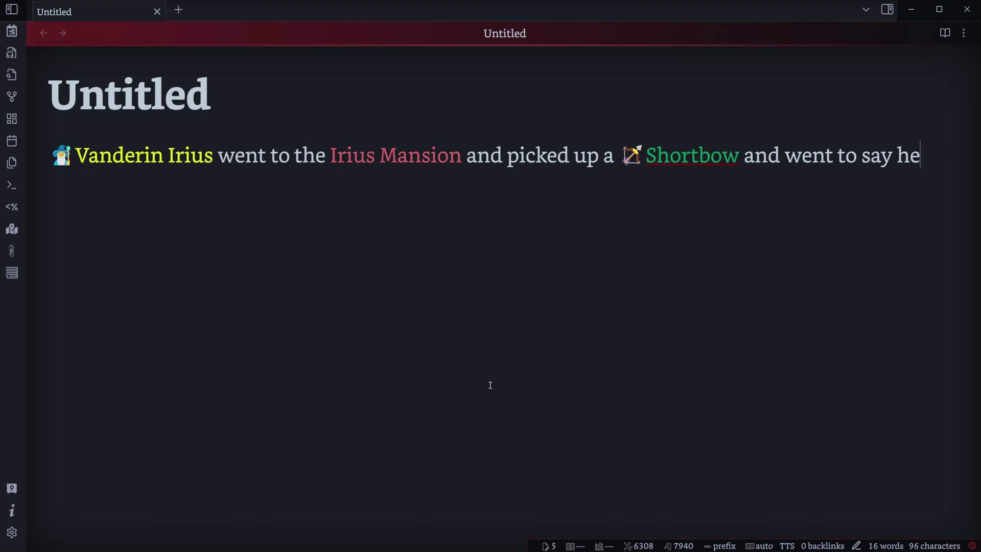
text(llo to)
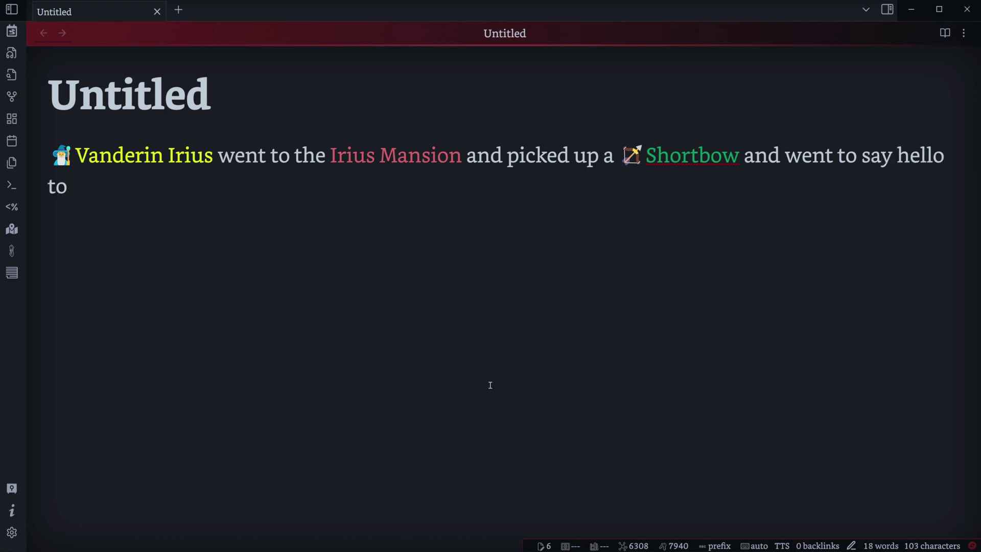
text( Wyn)
key(Return)
text(a)
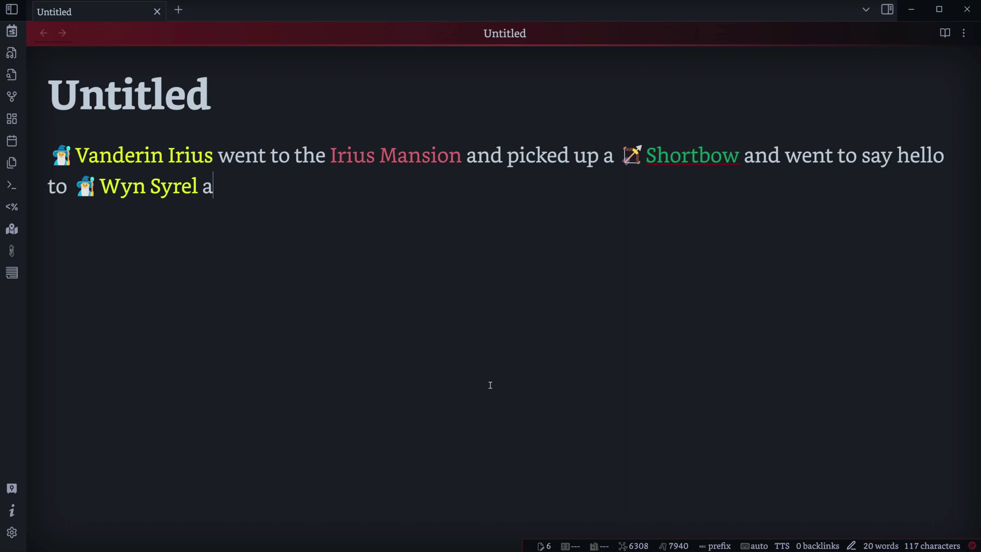
text(nd Ler)
key(Return)
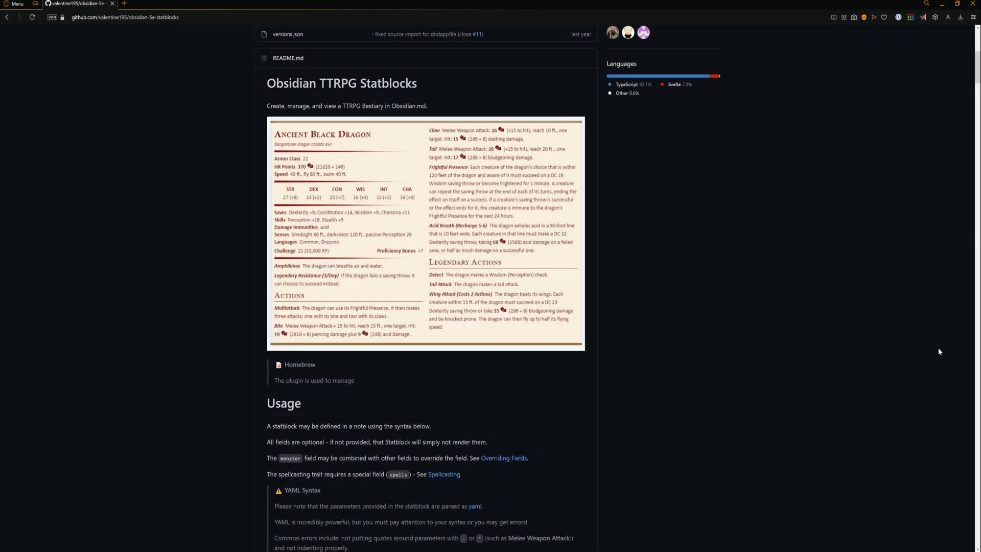
Scroll the Statblocks README down to its Spellcasting and Full Example sections
scroll(939, 349, down, 2)
scroll(938, 350, down, 8)
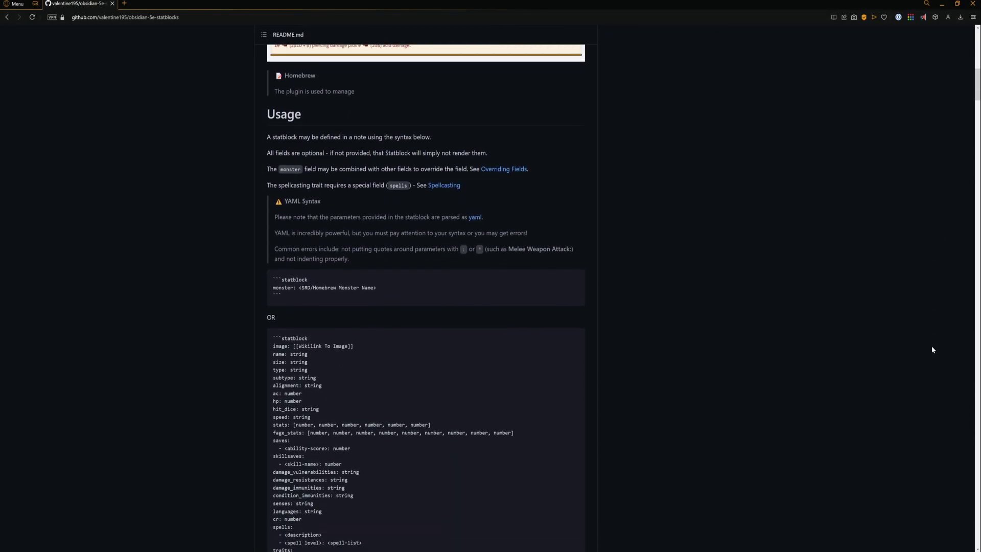
scroll(932, 350, down, 10)
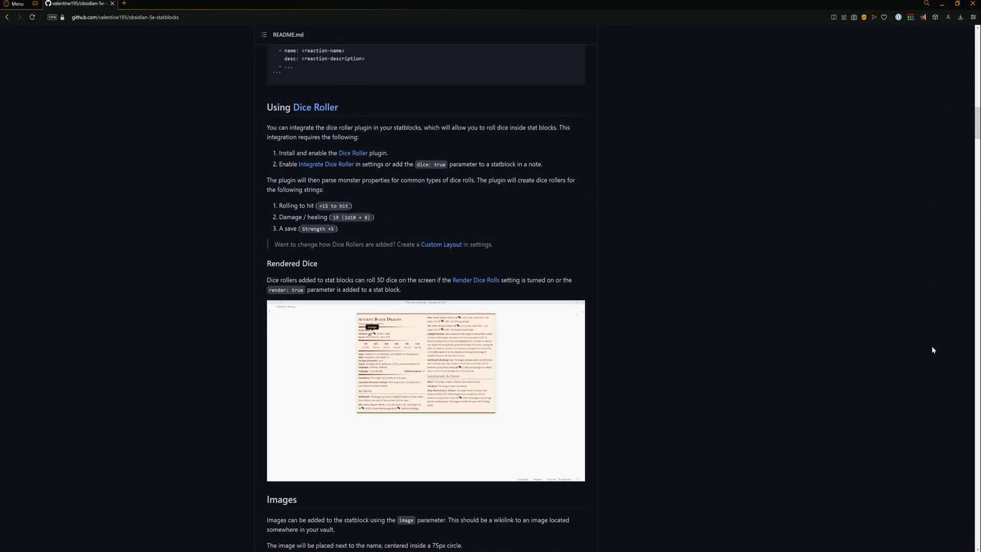
scroll(934, 349, down, 9)
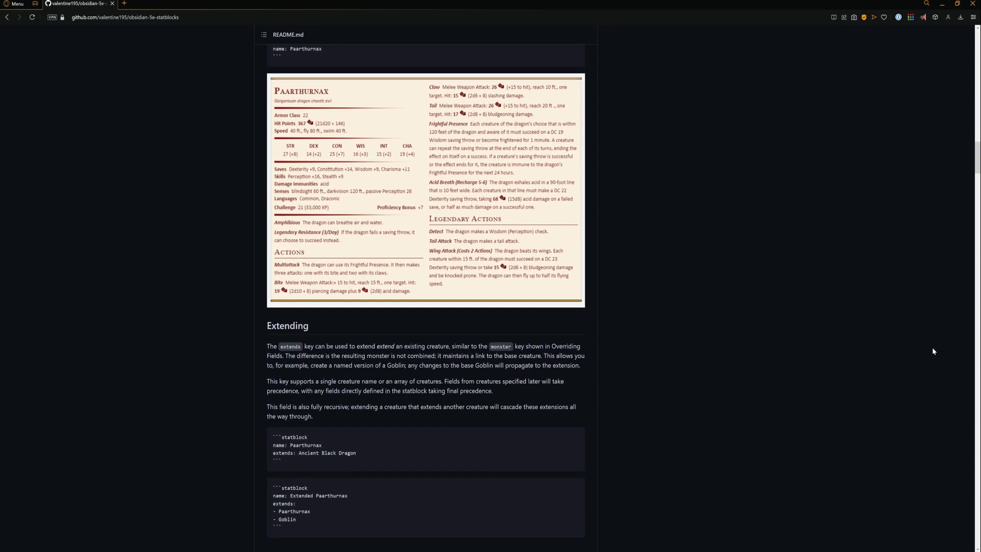
scroll(933, 351, down, 10)
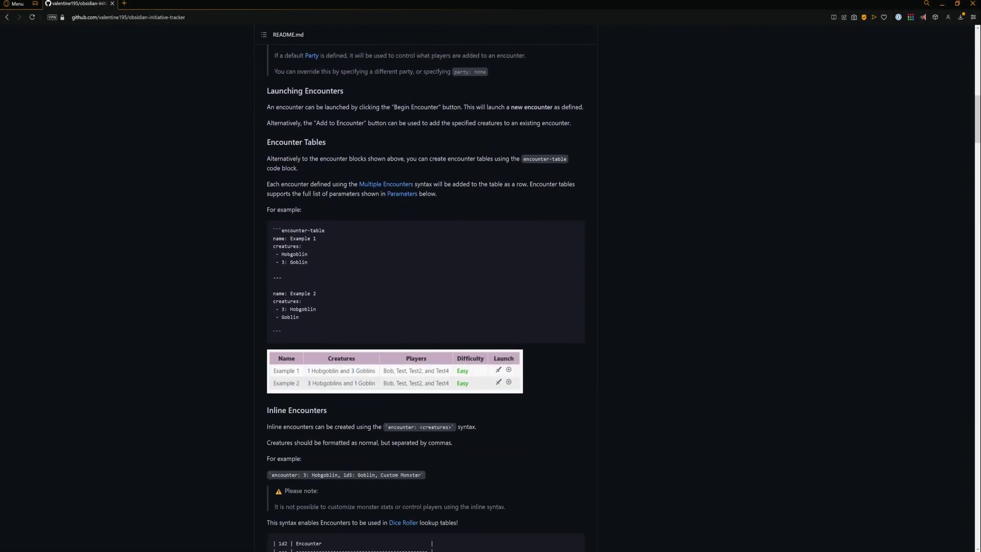
scroll(426, 296, down, 8)
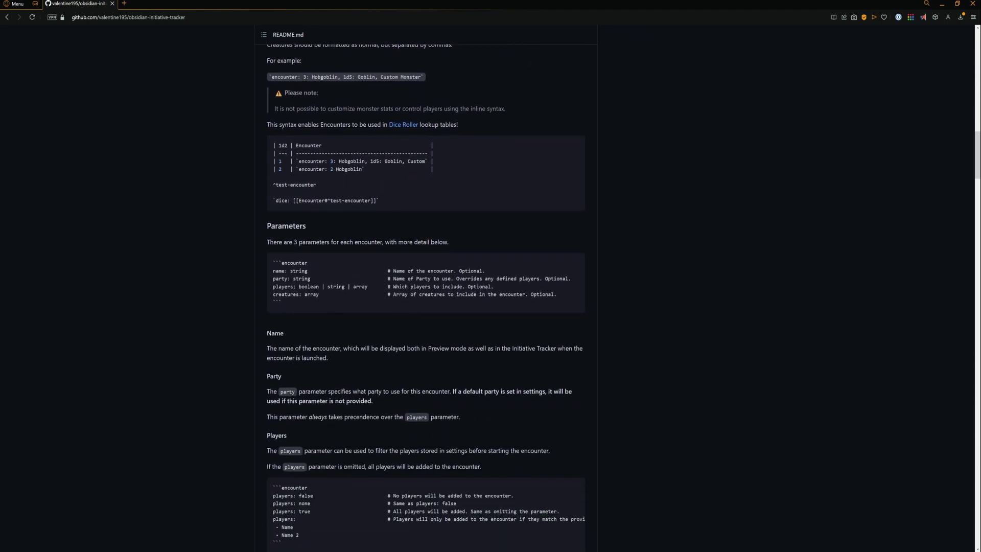
scroll(426, 297, down, 9)
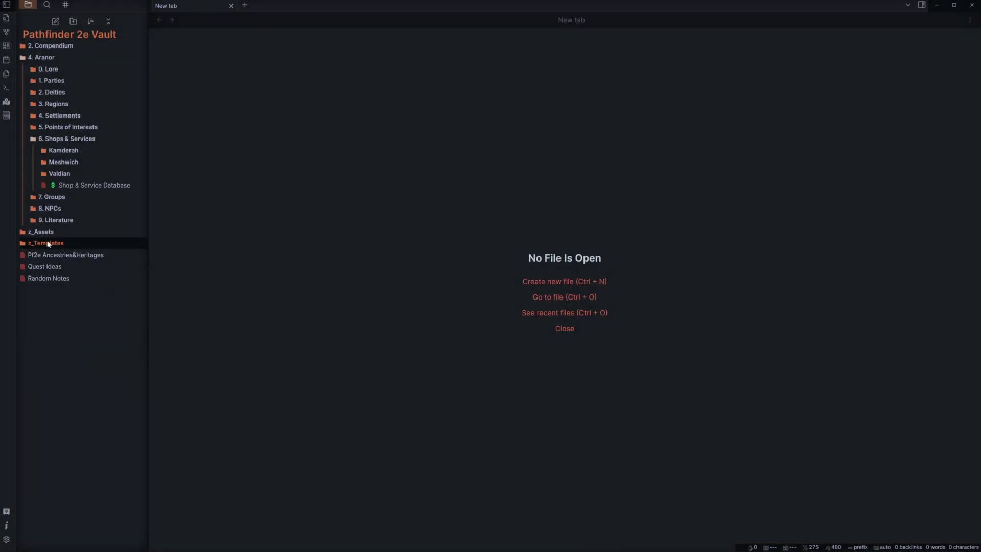
Collapse the 6. Shops & Services and 4. Aranor folders and open Settings
click(55, 140)
click(33, 60)
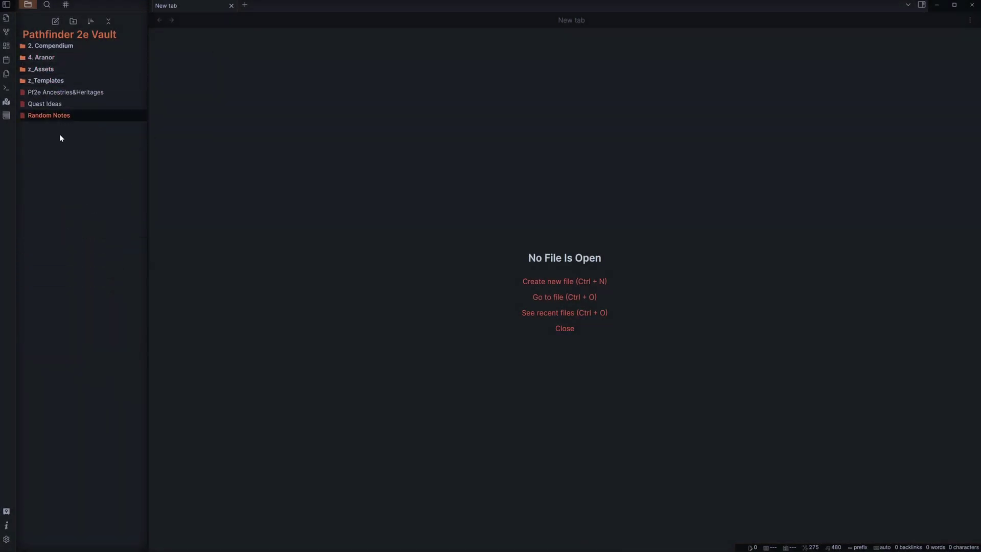
click(7, 541)
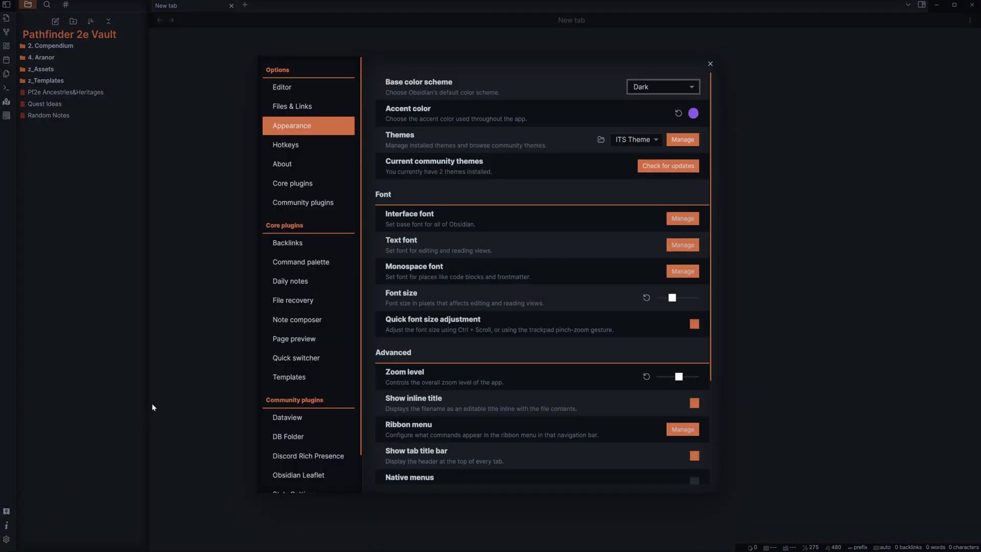
Open the community themes browser from Appearance and scroll through the available themes
click(676, 142)
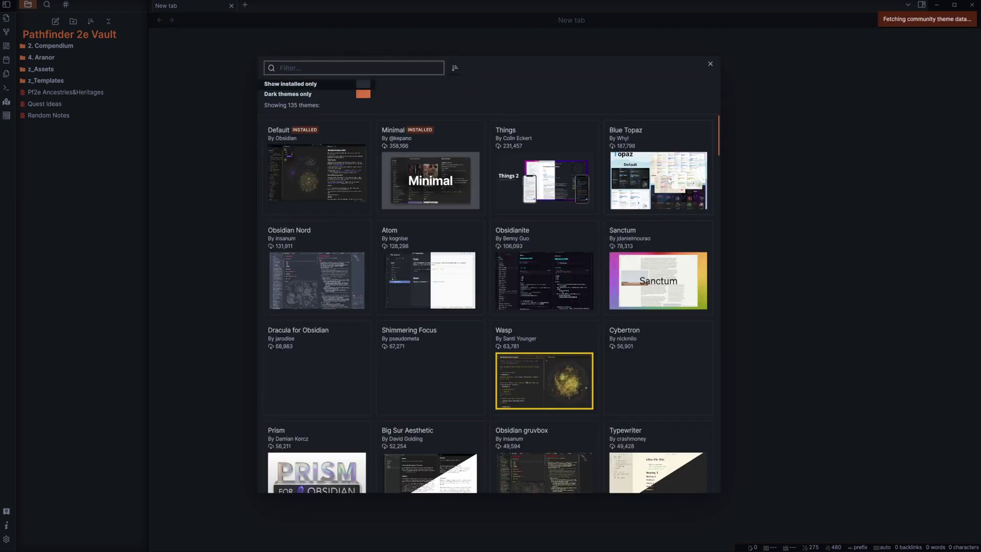
scroll(710, 192, down, 2)
scroll(709, 192, down, 4)
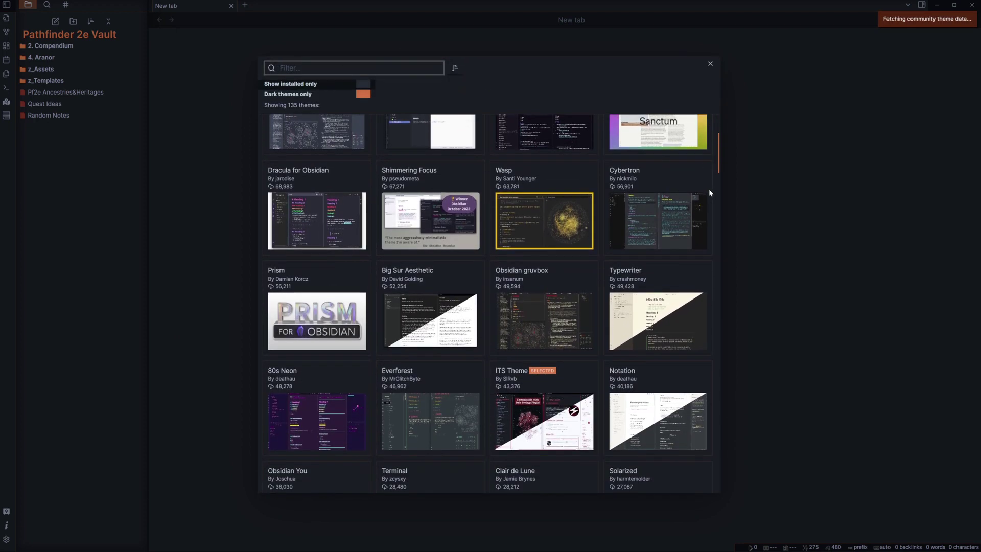
scroll(709, 192, down, 6)
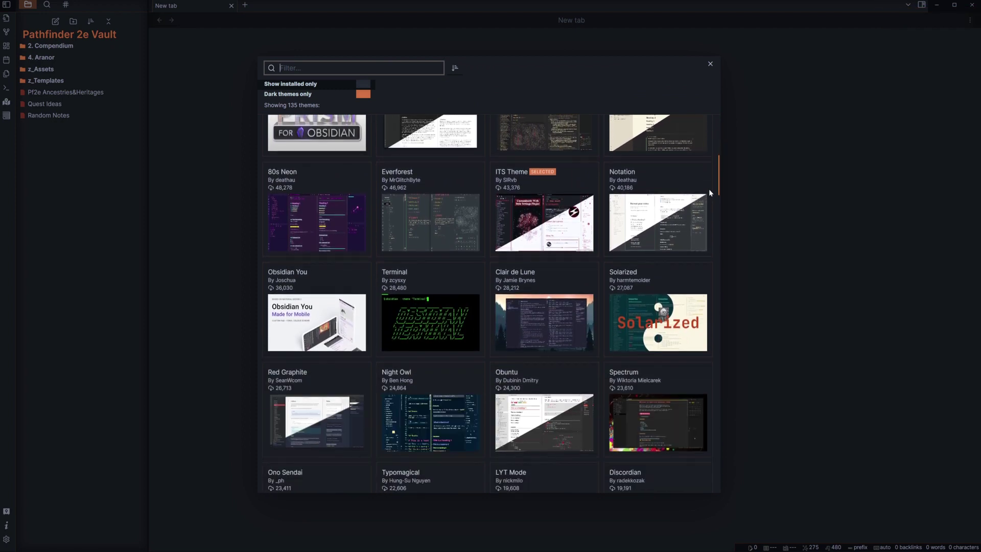
scroll(709, 192, down, 3)
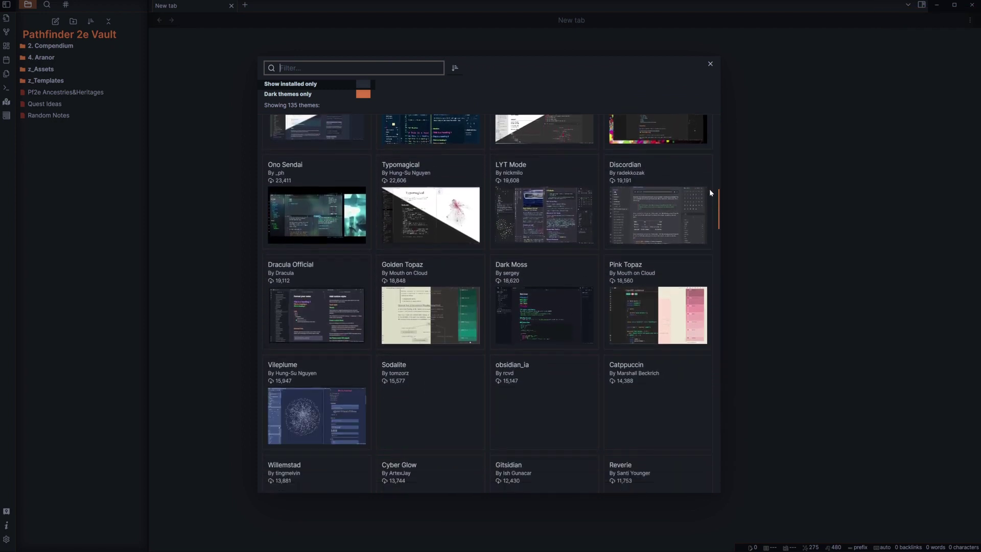
scroll(710, 192, down, 8)
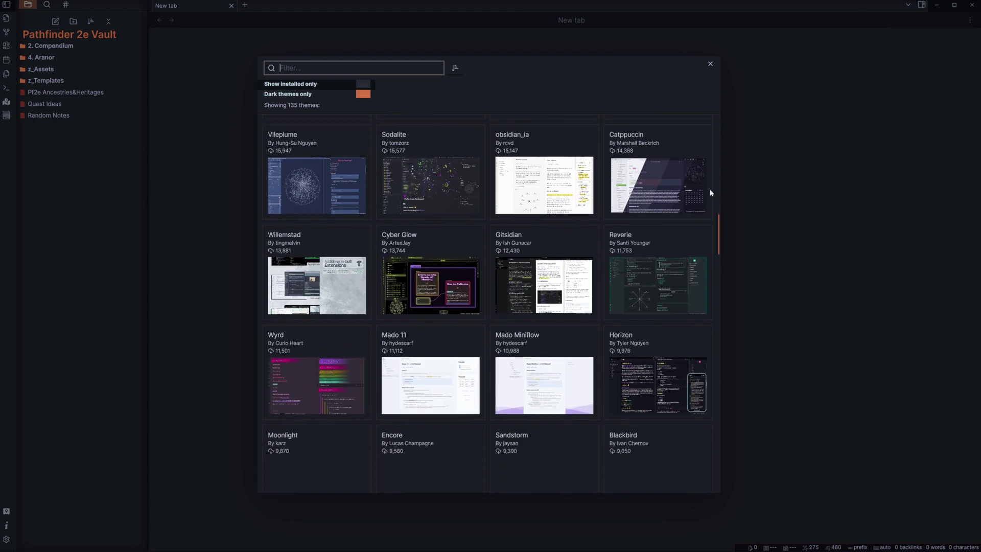
scroll(711, 158, down, 5)
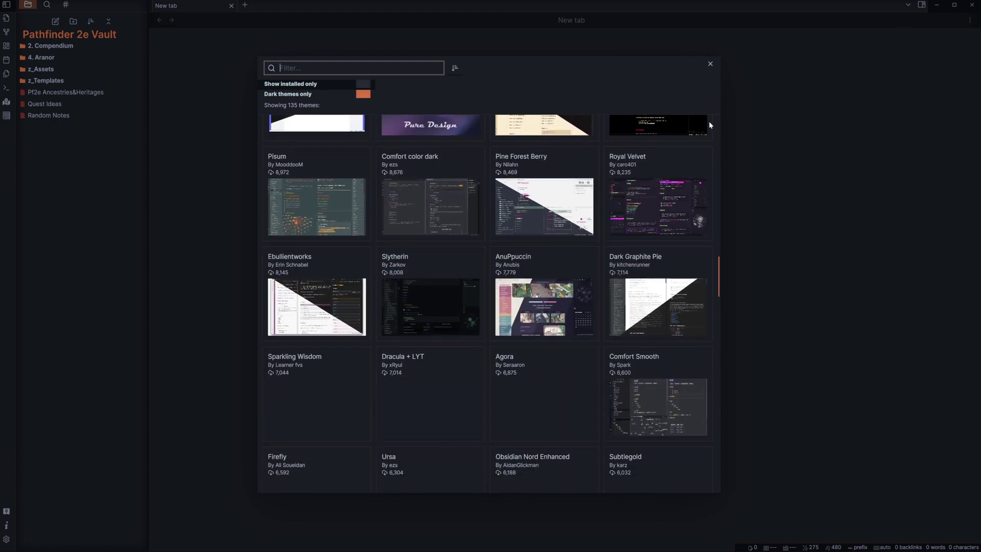
Close the theme browser and bring up the community plugin browser listing 831 plugins
click(710, 63)
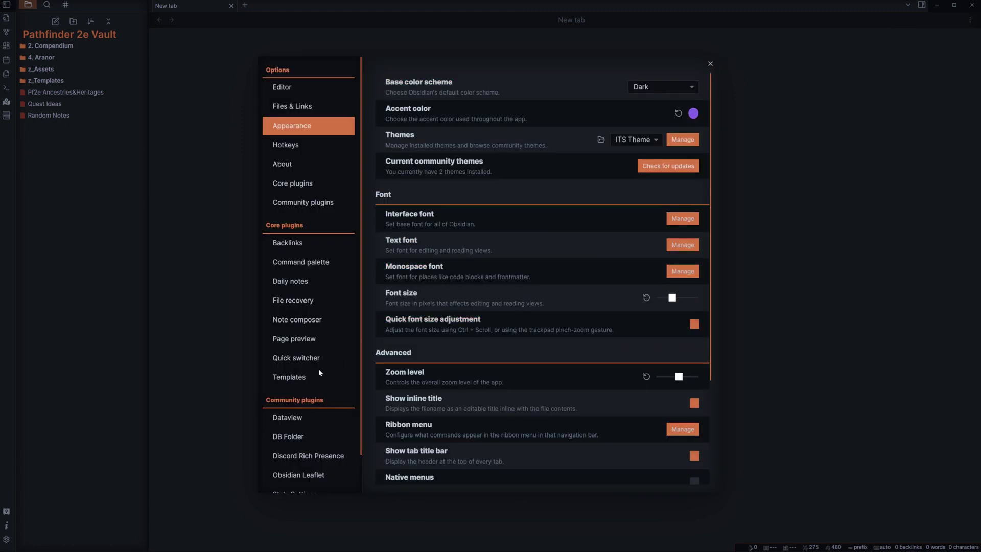
click(306, 203)
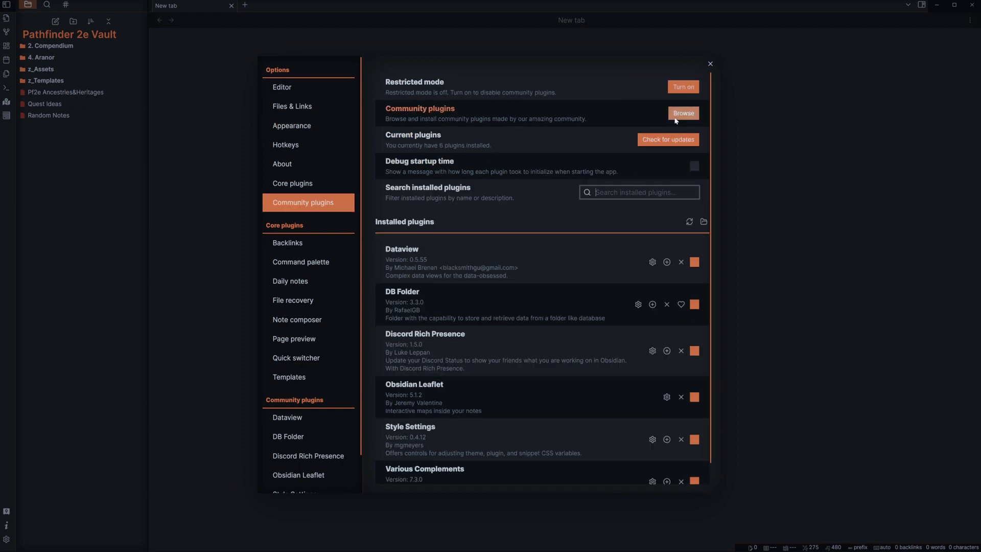
click(683, 108)
scroll(711, 157, down, 4)
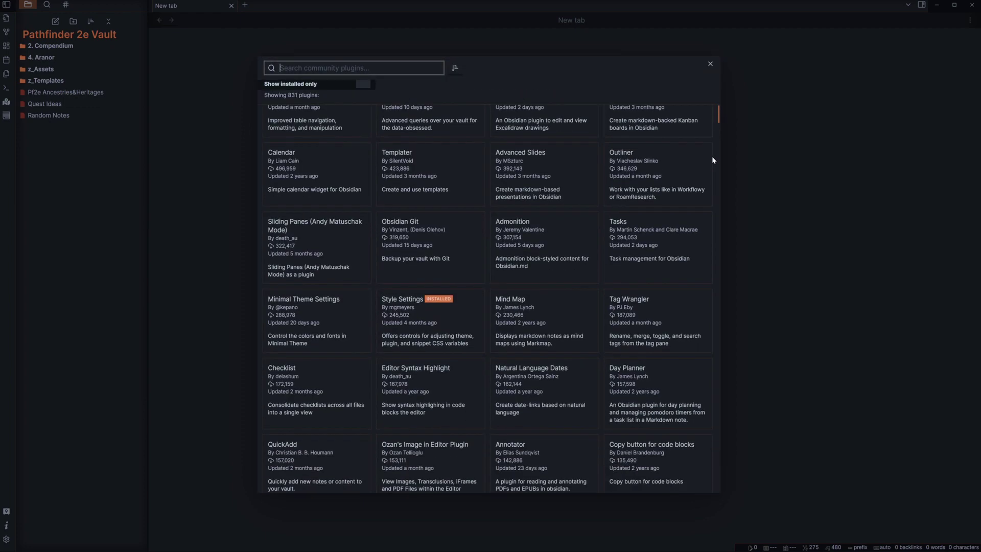
scroll(714, 160, down, 5)
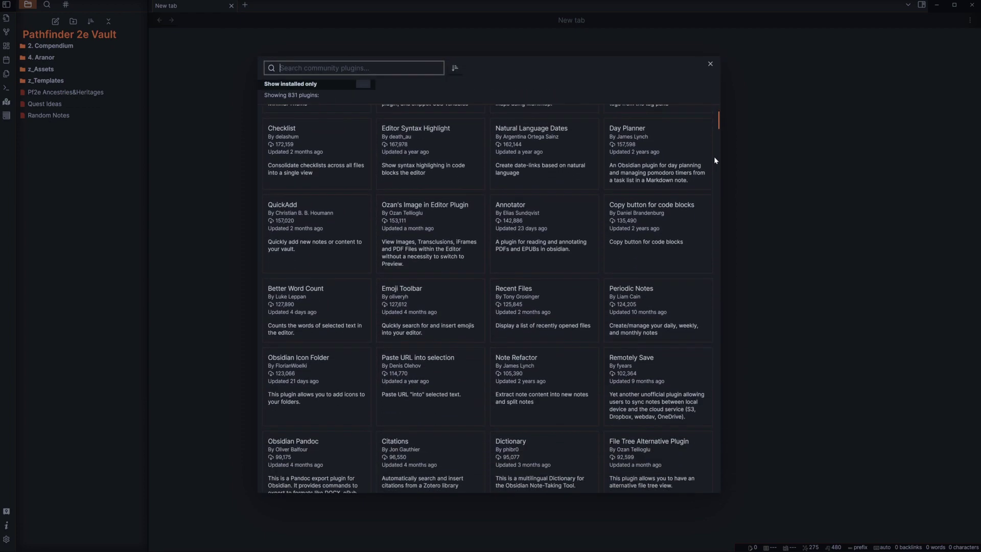
scroll(715, 160, down, 5)
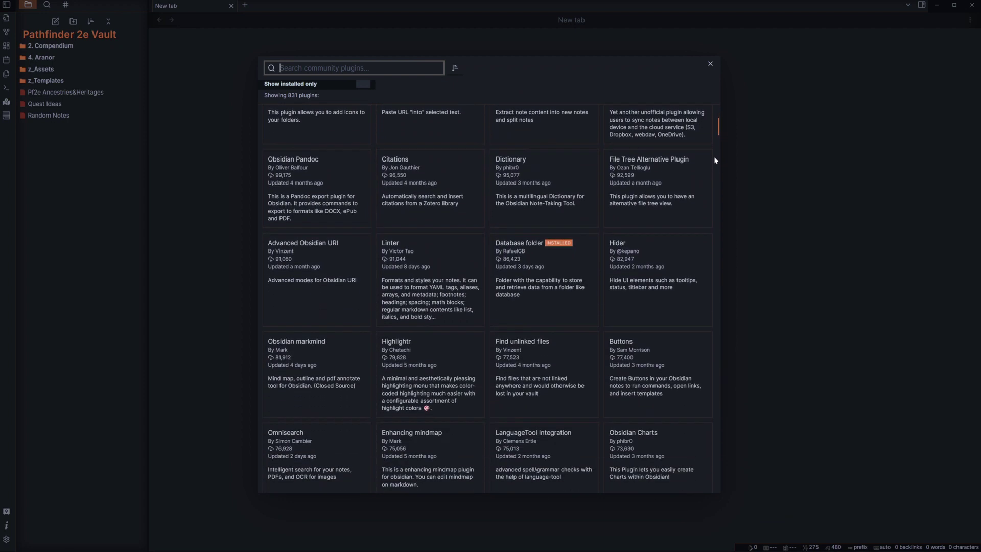
scroll(714, 157, down, 5)
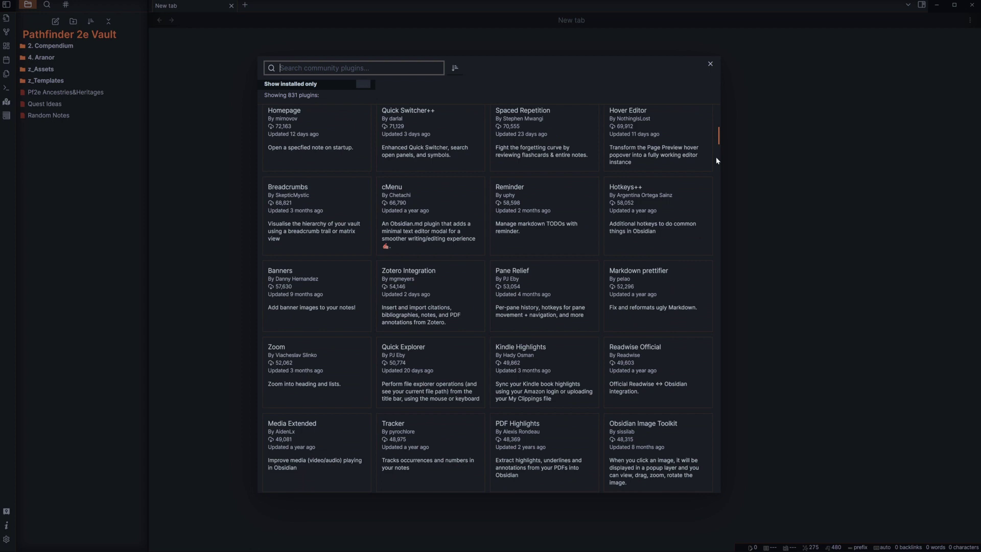
scroll(716, 160, down, 4)
scroll(716, 160, down, 4)
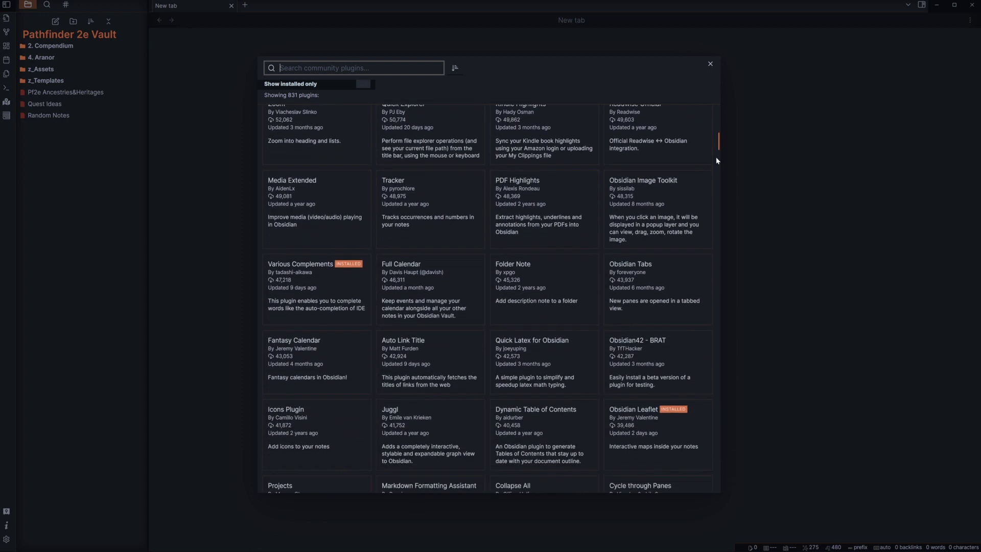
scroll(716, 161, down, 3)
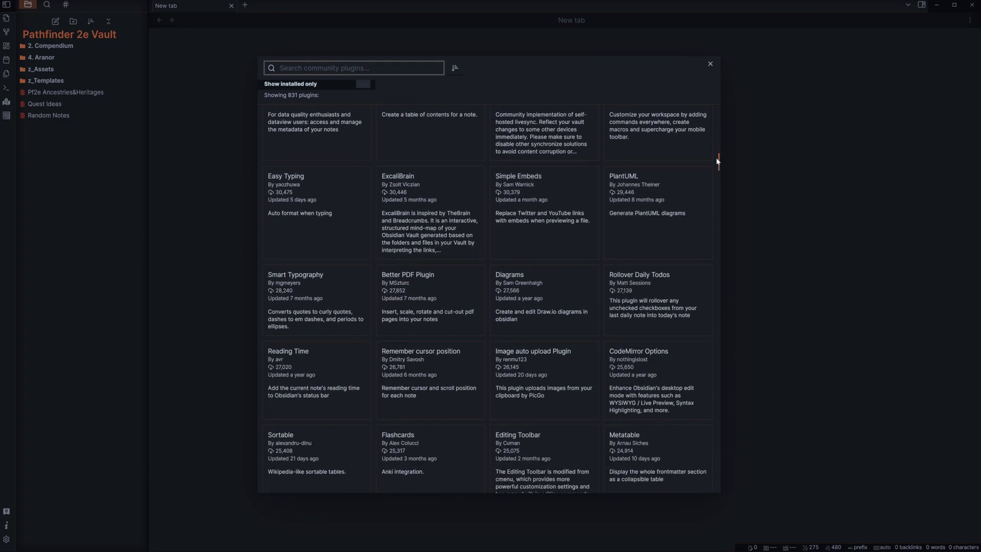
scroll(719, 162, down, 3)
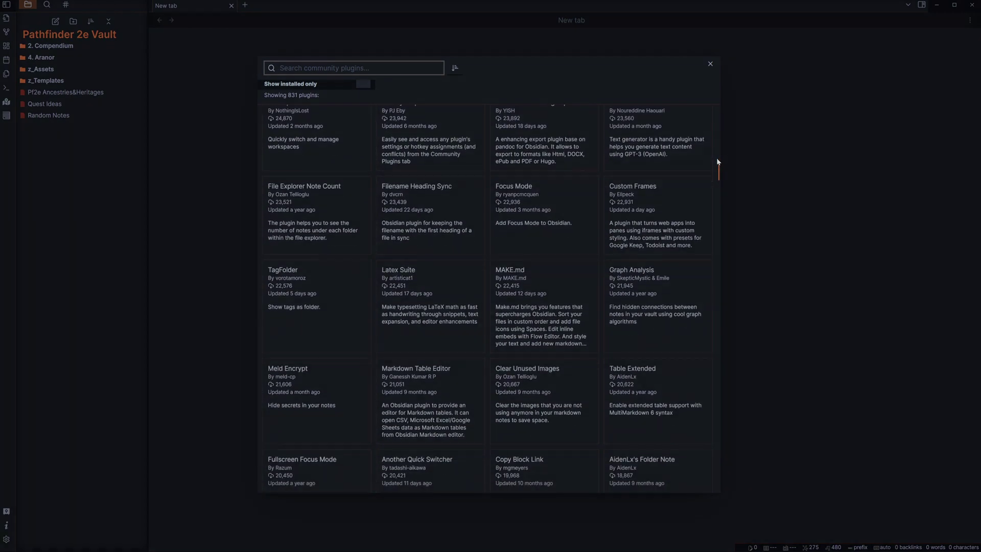